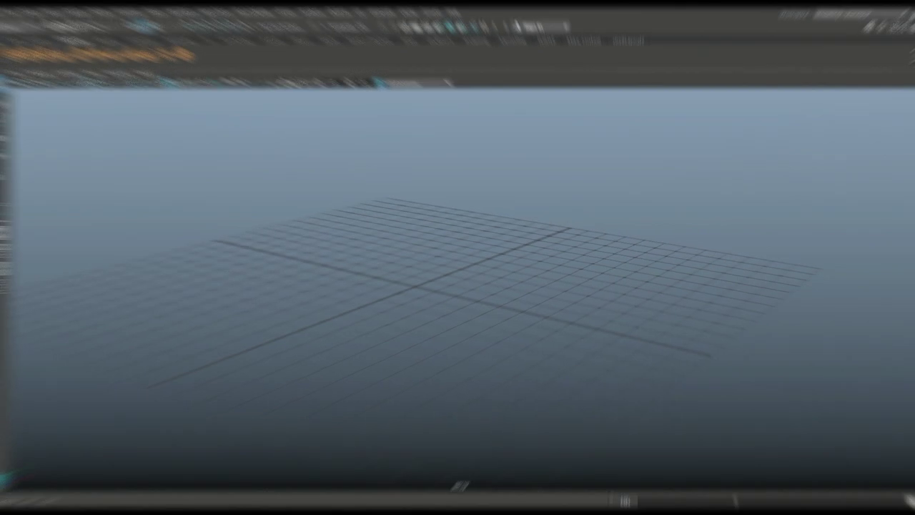
Create a polygon cylinder at the centre of the grid.
alt+drag(458, 286, 462, 304)
scroll(469, 288, down, 5)
click(61, 60)
scroll(468, 289, up, 6)
alt+middle_drag(429, 286, 505, 296)
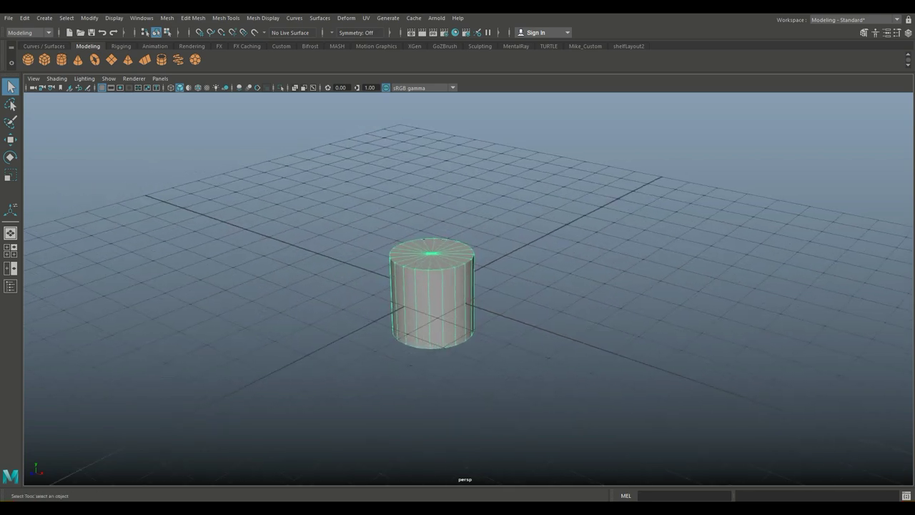
Set the cylinder's axis subdivisions to 6 and its cap subdivisions to 3.
key(ctrl+a)
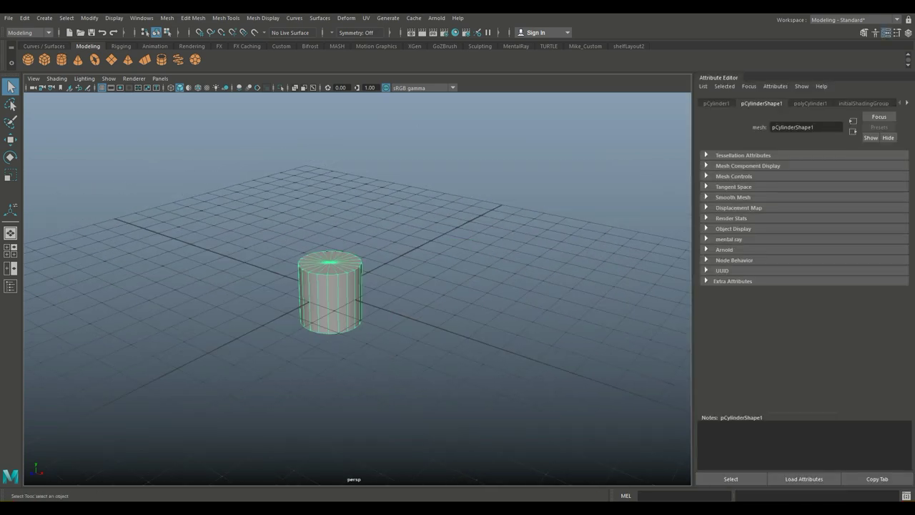
click(810, 104)
double_click(780, 188)
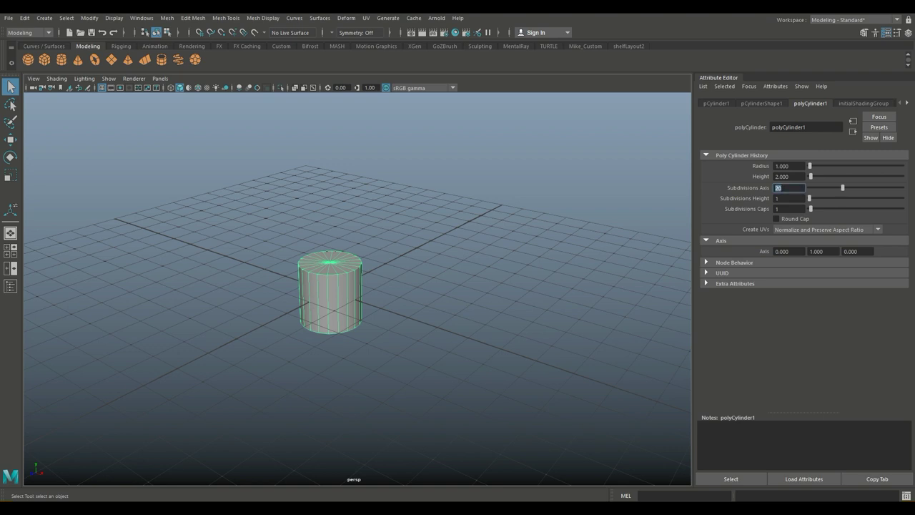
text(6)
key(Return)
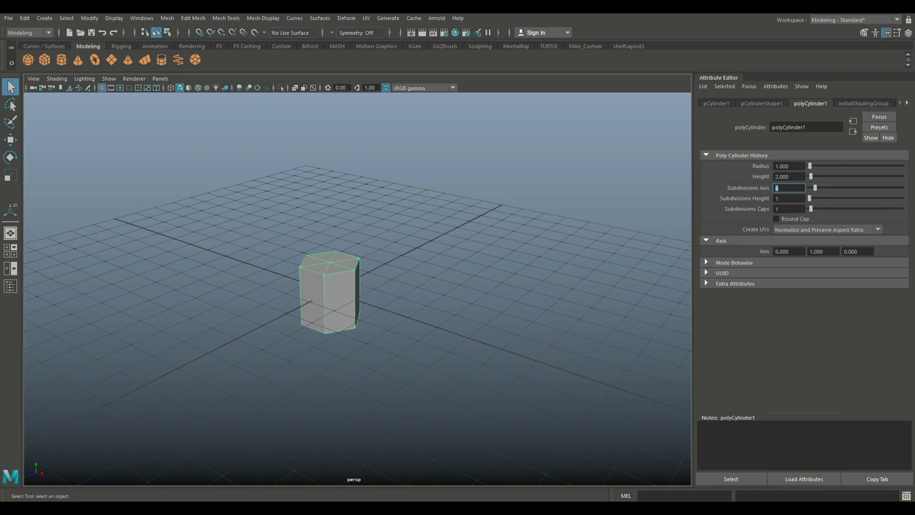
double_click(779, 209)
text(0)
key(Return)
text(3)
key(Return)
Delete the cylinder's side and bottom faces so that only the hexagonal top cap is left.
scroll(358, 289, up, 3)
alt+drag(358, 289, 379, 243)
right_drag(350, 223, 386, 237)
drag(239, 304, 451, 417)
right_click(333, 223)
right_drag(332, 223, 333, 250)
key(Delete)
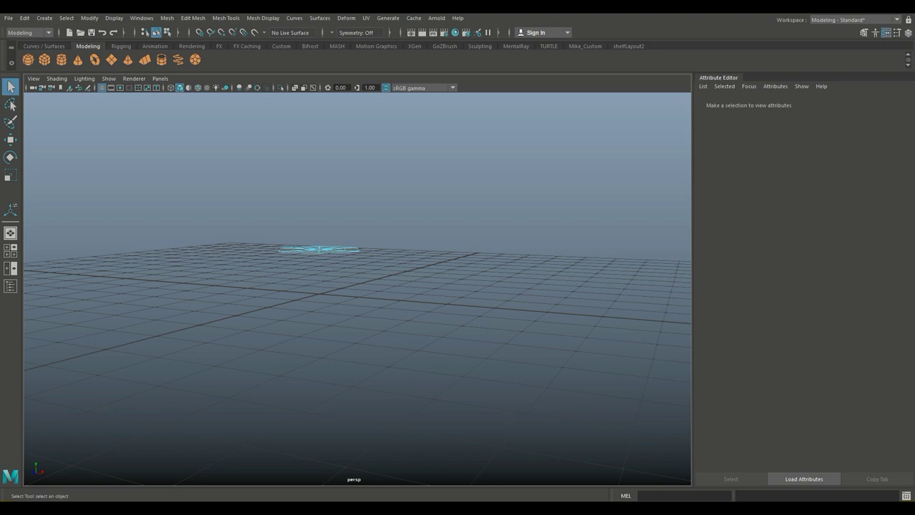
Center the hexagonal cap's pivot and snap the cap to the grid origin.
alt+drag(346, 208, 352, 258)
right_drag(356, 259, 394, 210)
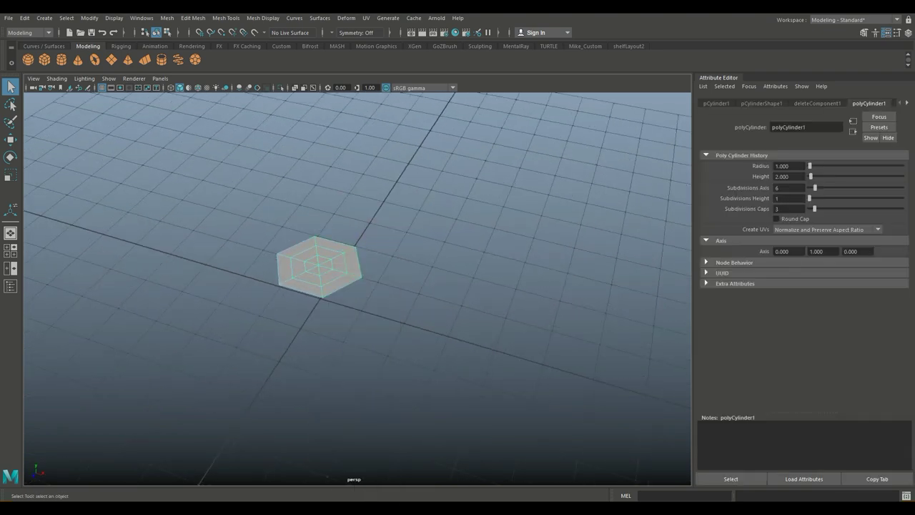
click(90, 18)
click(110, 86)
key(w)
alt+drag(358, 264, 787, 293)
key(x)
Scale the hexagonal cap up uniformly until it spans roughly the whole grid.
scroll(343, 272, down, 10)
key(r)
scroll(350, 294, up, 4)
scroll(351, 293, up, 3)
Raise the hexagon's centre vertex with a widened soft selection to shape a gently rounded mound.
alt+drag(350, 294, 355, 223)
right_drag(344, 223, 297, 223)
click(346, 295)
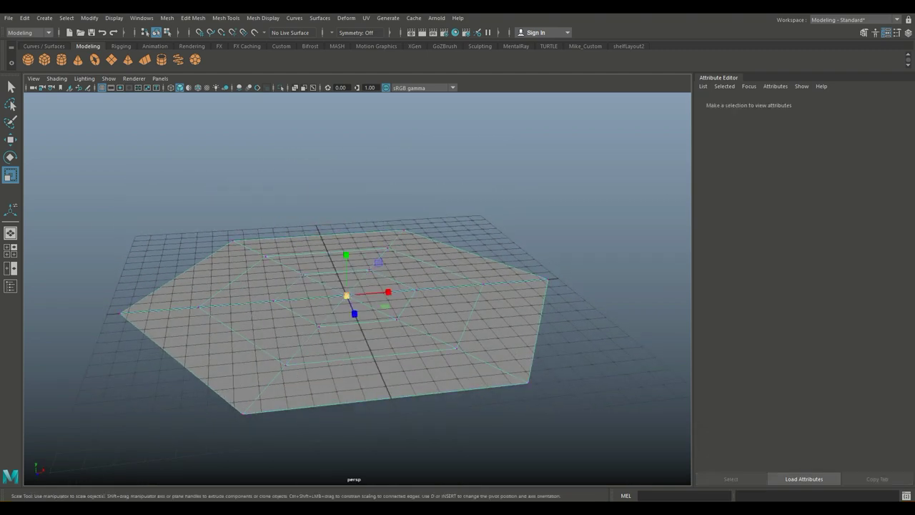
key(b)
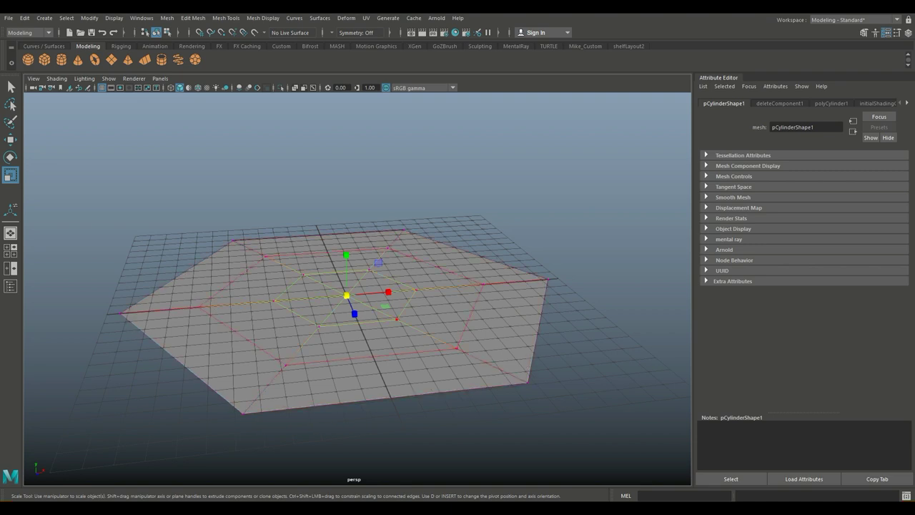
key(b)
drag(400, 304, 461, 304)
key(w)
drag(346, 252, 346, 219)
right_drag(437, 222, 481, 208)
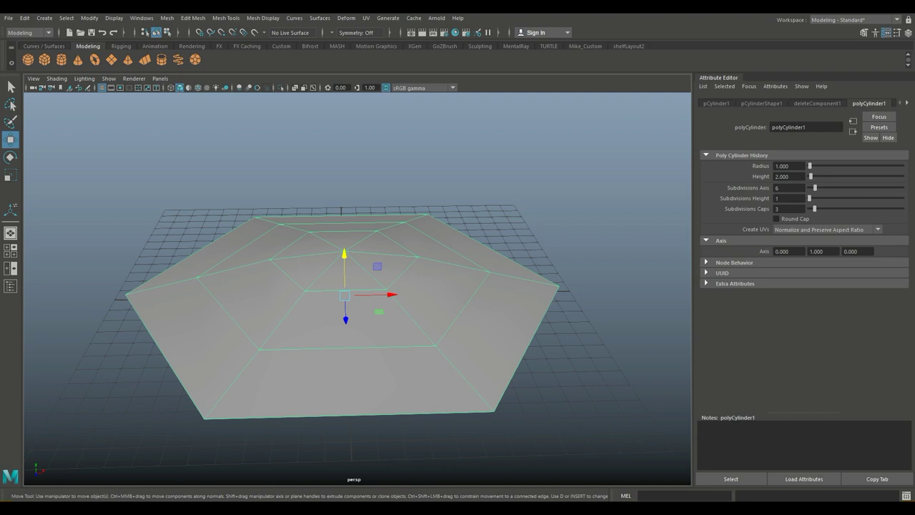
Smooth the mound mesh with one division.
click(166, 18)
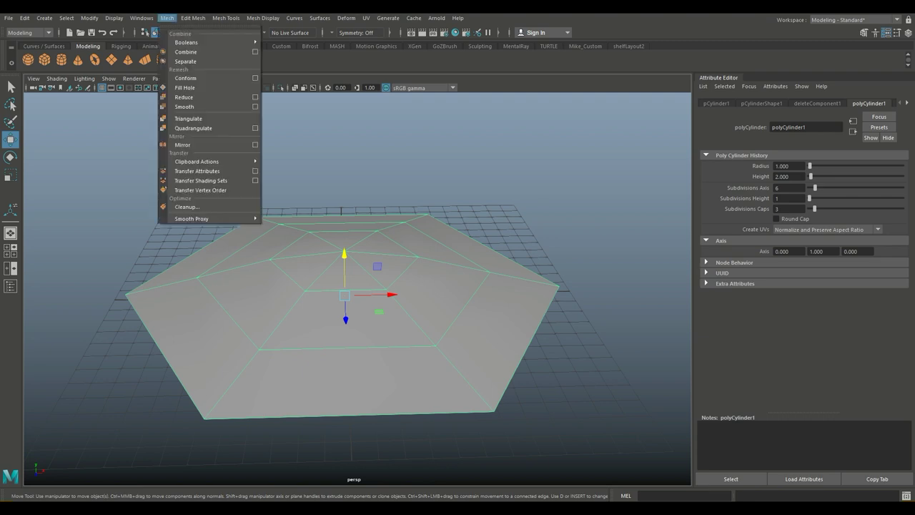
click(188, 107)
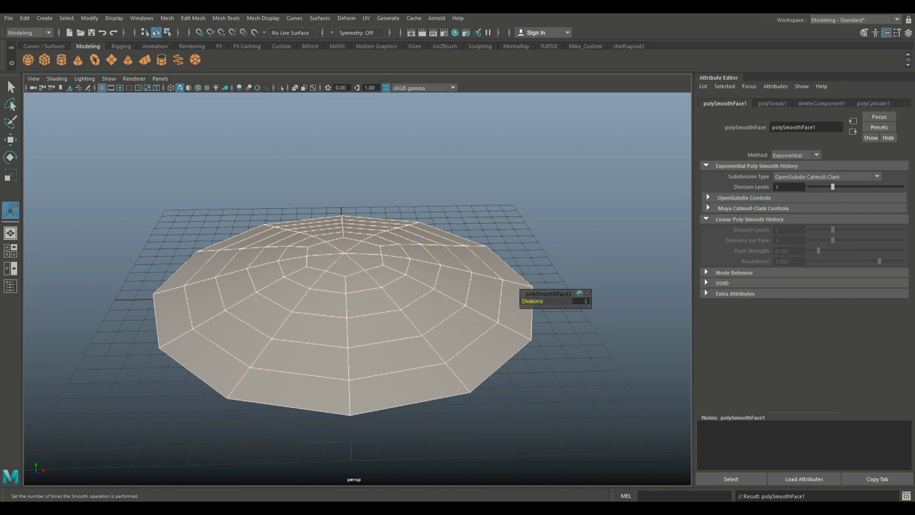
click(543, 193)
scroll(358, 289, down, 2)
click(386, 307)
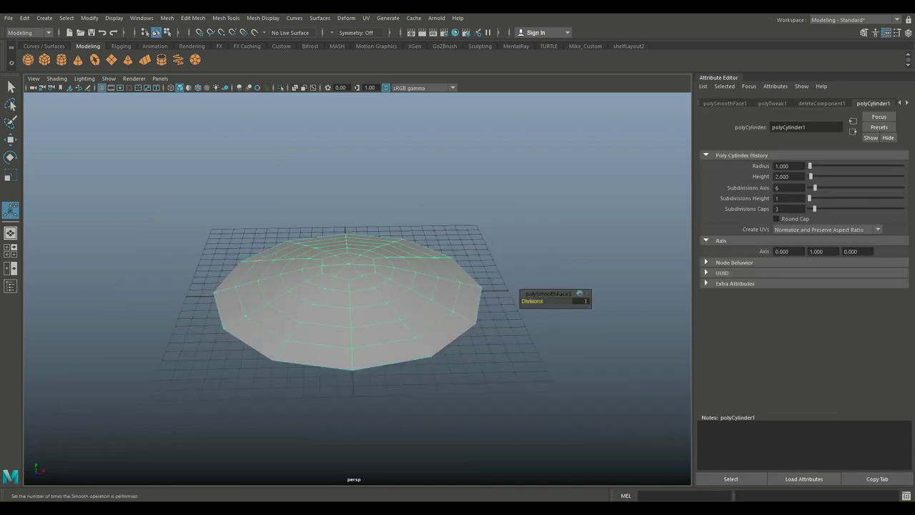
Create a second polygon cylinder and raise it straight up until it stands clear above the mound.
scroll(357, 289, up, 1)
alt+drag(358, 308, 429, 321)
scroll(357, 289, down, 4)
alt+middle_drag(358, 300, 316, 316)
alt+drag(317, 315, 276, 300)
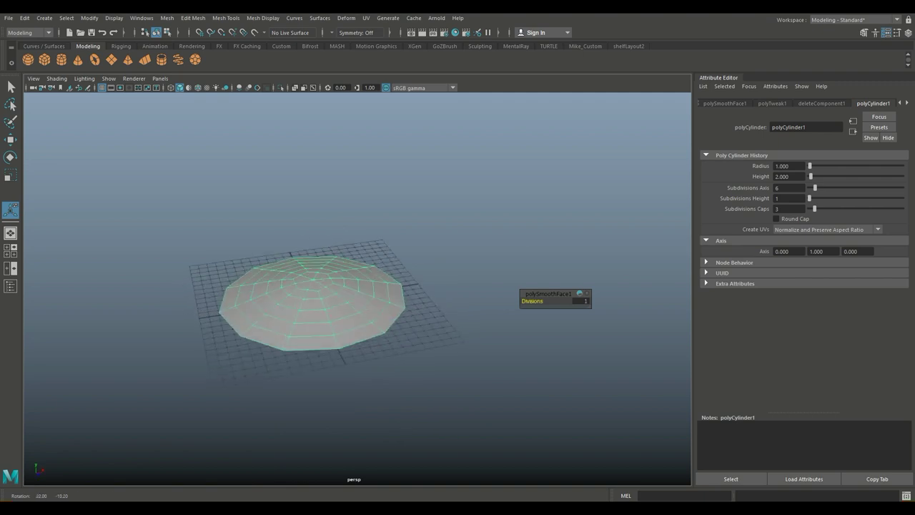
scroll(358, 289, up, 3)
alt+middle_drag(307, 307, 362, 307)
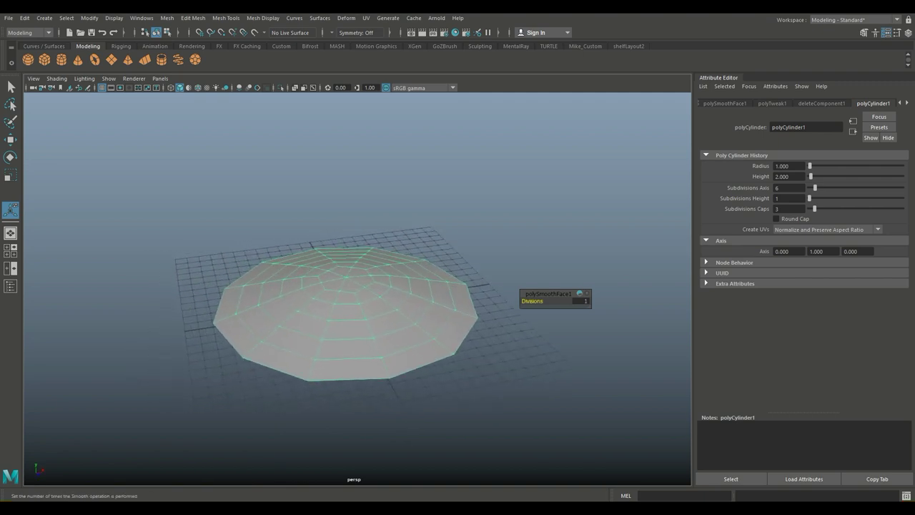
click(61, 60)
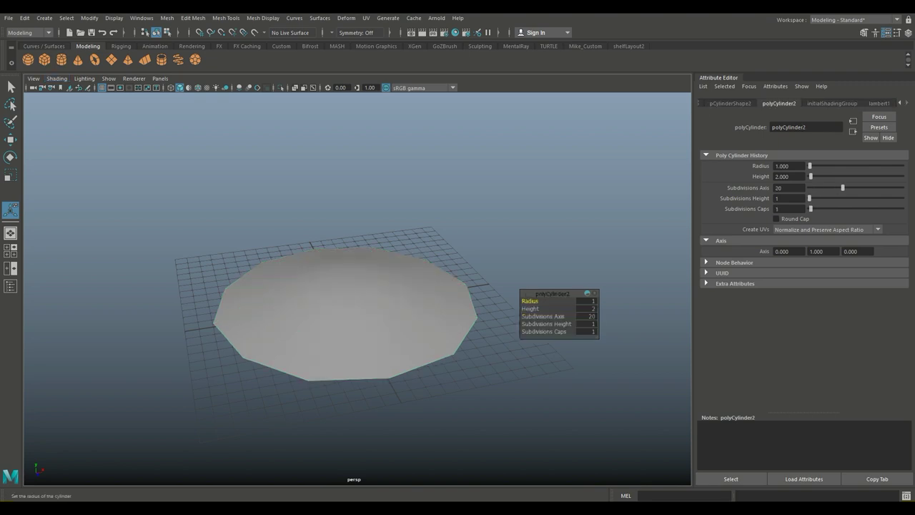
key(w)
drag(346, 265, 346, 229)
scroll(346, 229, up, 4)
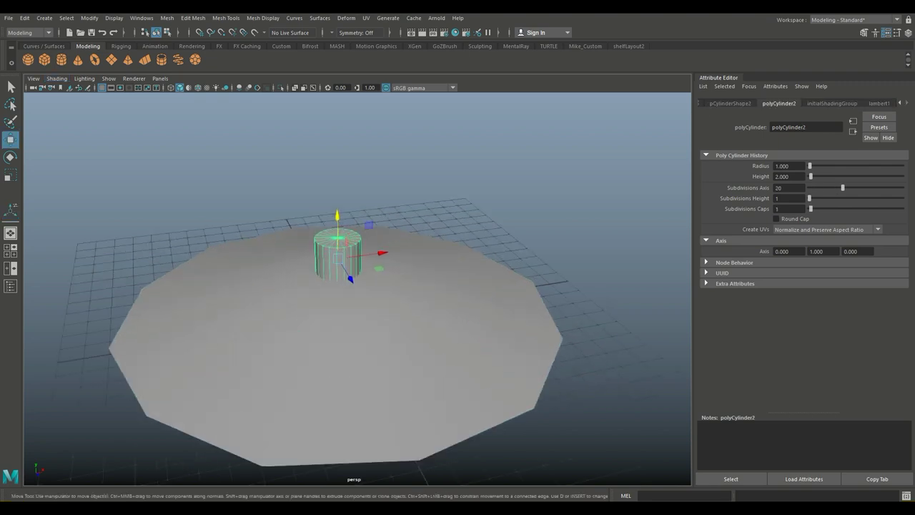
scroll(344, 236, up, 3)
drag(329, 218, 328, 140)
alt+middle_drag(327, 140, 315, 223)
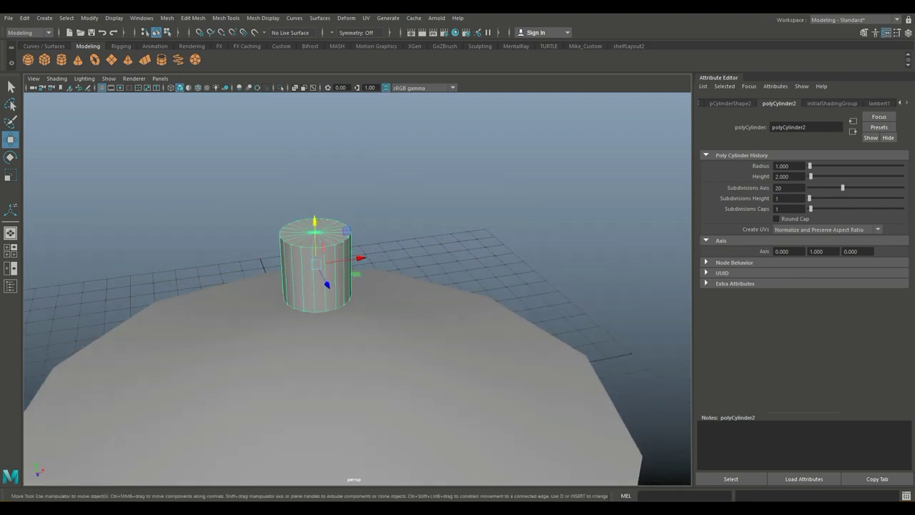
Set the new cylinder's axis subdivisions to 6, leaving one cap subdivision.
double_click(780, 188)
text(6)
key(Return)
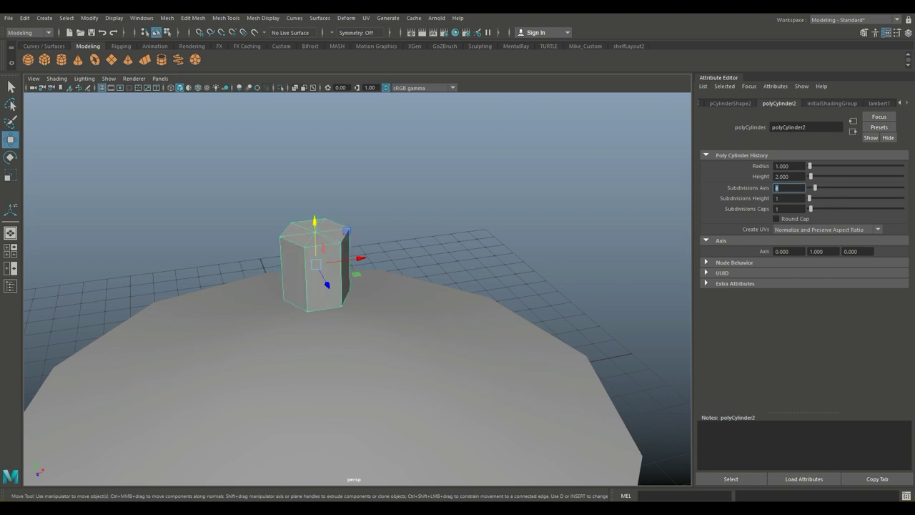
double_click(778, 209)
Delete all the bottom cap faces of the six-sided cylinder.
scroll(358, 289, up, 5)
alt+drag(358, 286, 394, 216)
right_drag(311, 217, 312, 244)
click(309, 217)
shift+click(305, 235)
shift+click(339, 235)
shift+click(286, 224)
shift+click(363, 227)
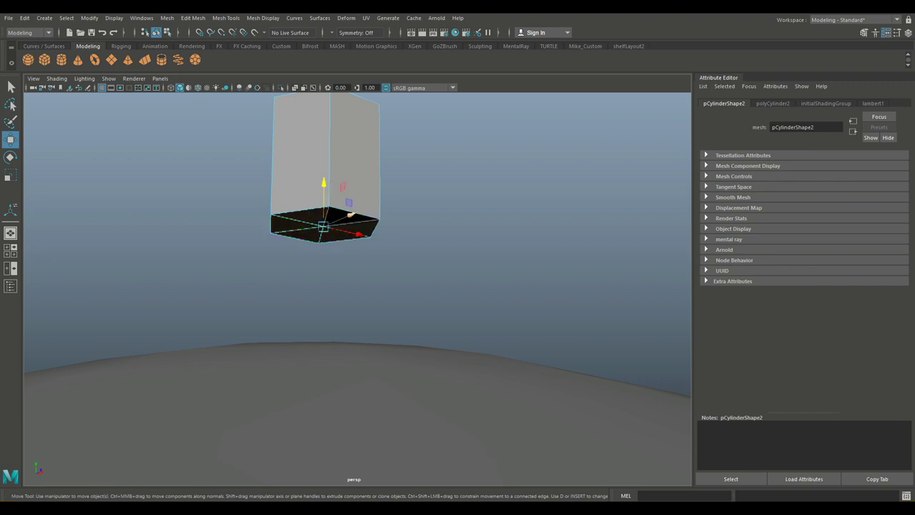
shift+click(343, 218)
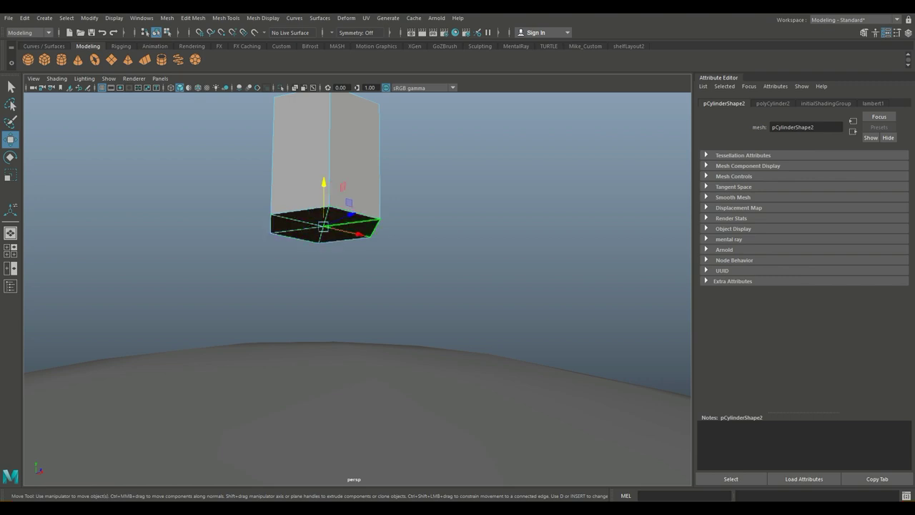
key(Delete)
Scale the cylinder's bottom ring of vertices inward horizontally to taper it towards the base.
scroll(363, 227, down, 5)
alt+drag(364, 172, 356, 224)
right_drag(356, 223, 312, 225)
drag(241, 256, 404, 290)
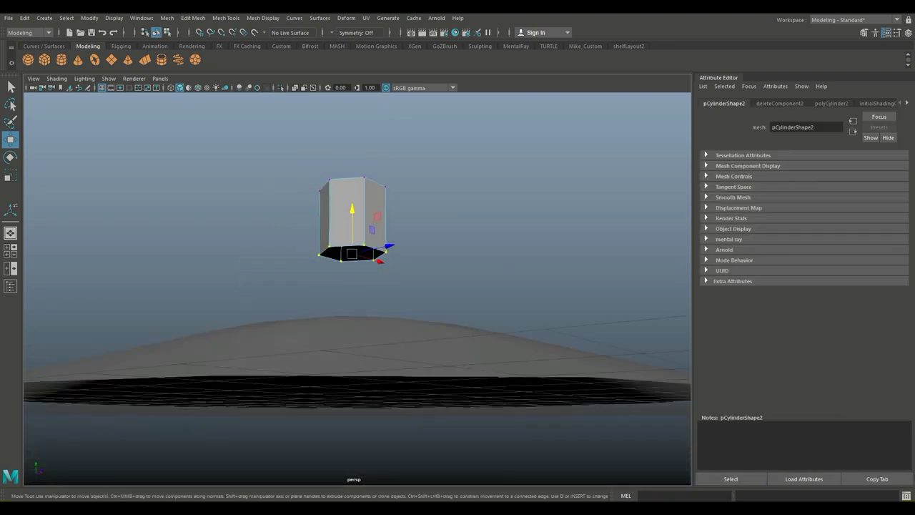
key(r)
ctrl+drag(352, 212, 340, 269)
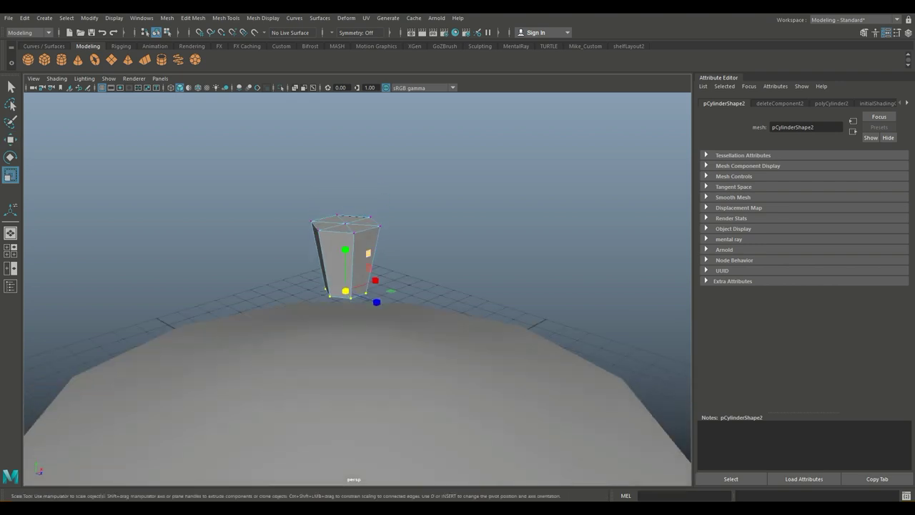
Rotate the edges across the tapered cylinder's top cap to give the top a slight slant.
mouse_move(357, 214)
right_down()
mouse_move(312, 215)
mouse_move(357, 239)
mouse_move(353, 198)
right_up()
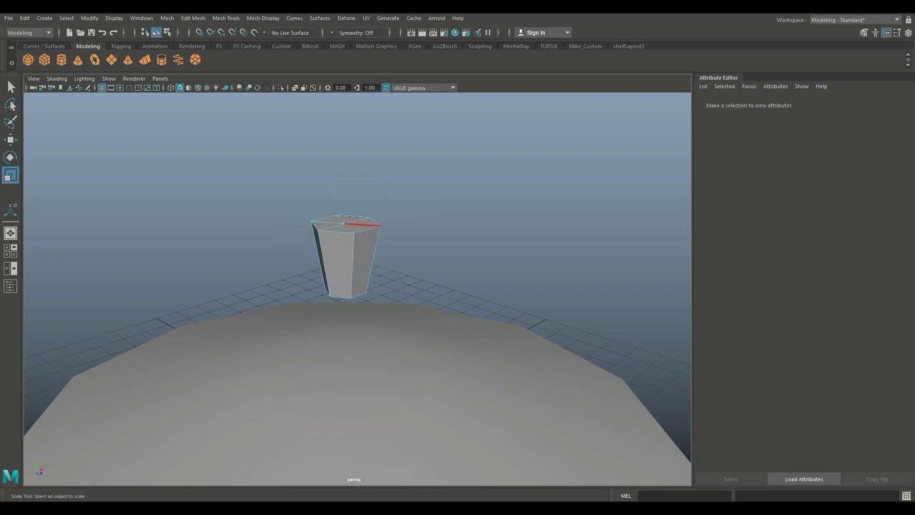
double_click(366, 229)
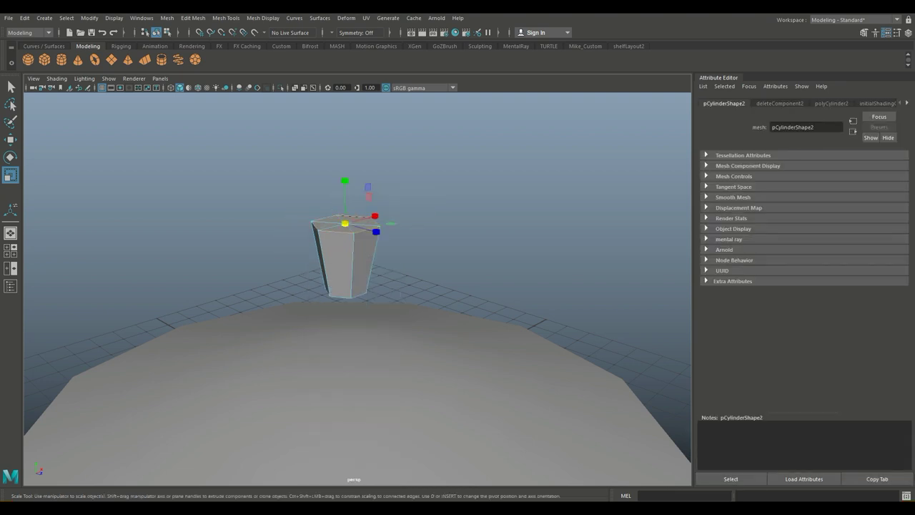
key(e)
drag(364, 193, 410, 189)
right_drag(372, 222, 417, 209)
Lower the tapered segment so its base sits on the peak of the mound.
key(w)
drag(364, 202, 395, 315)
scroll(364, 283, down, 4)
scroll(394, 315, up, 7)
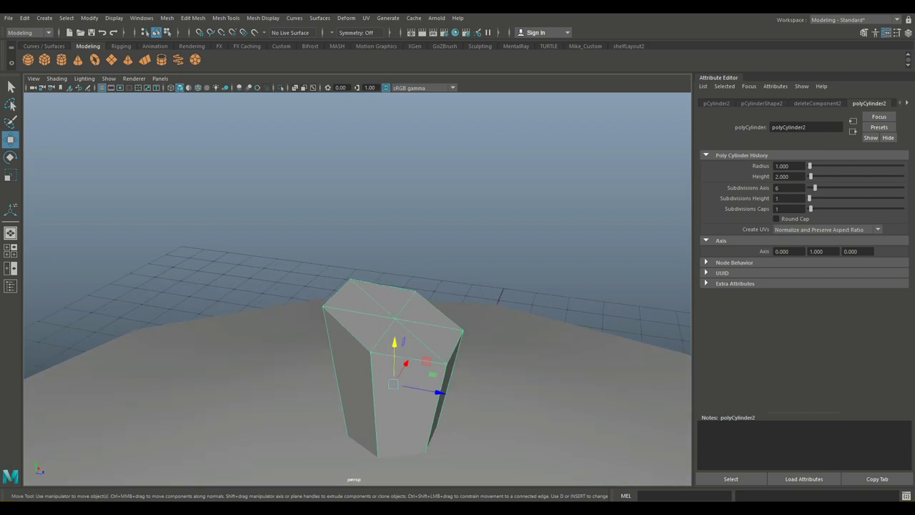
Duplicate the trunk segment, raise the copy onto the first one's top, and rotate it about the vertical axis.
key(ctrl+d)
click(393, 385)
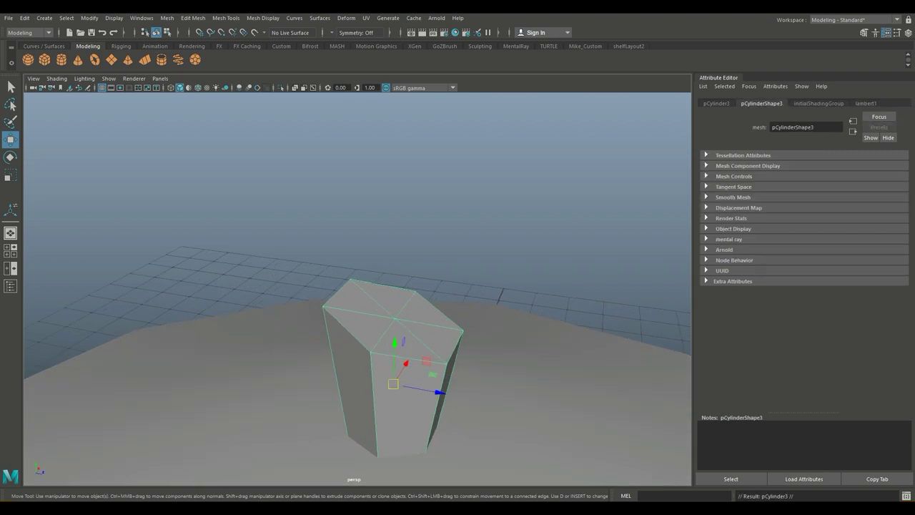
drag(395, 344, 398, 223)
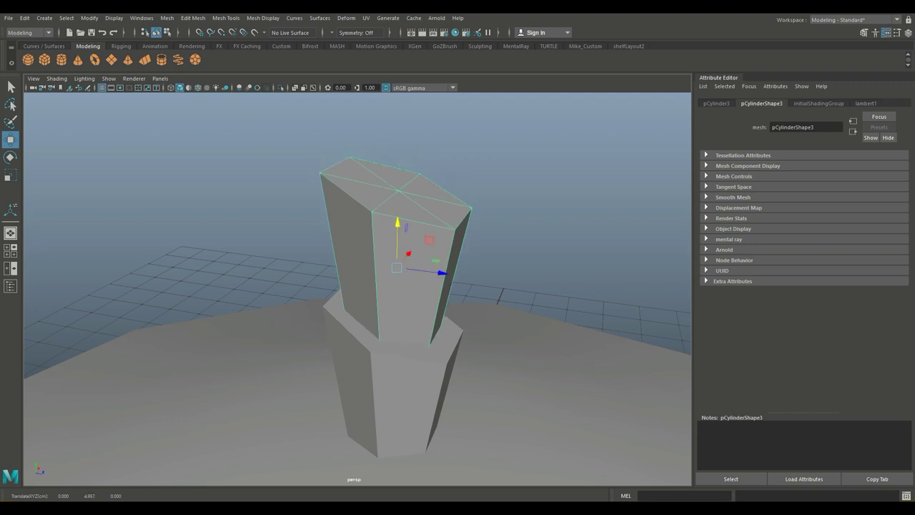
key(e)
drag(399, 283, 422, 282)
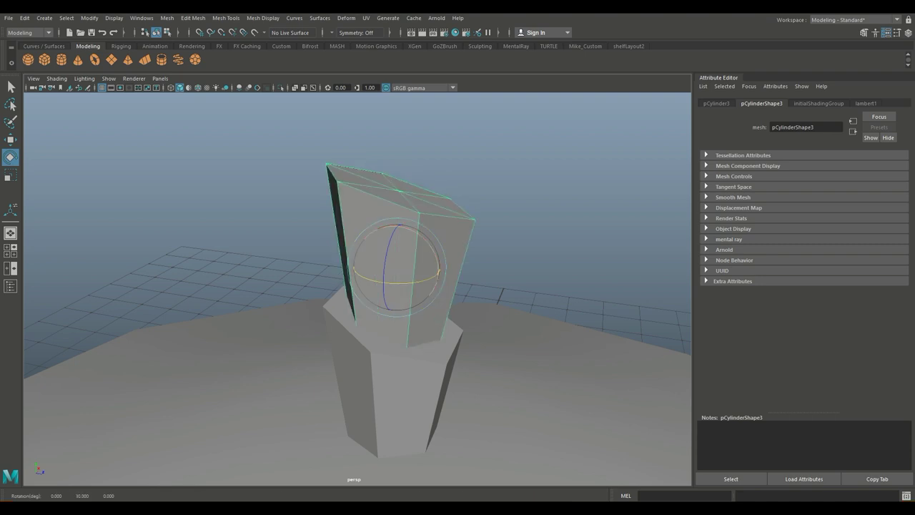
Repeat Duplicate with Transform ten times to stack twisted copies into a tall trunk.
scroll(422, 282, down, 10)
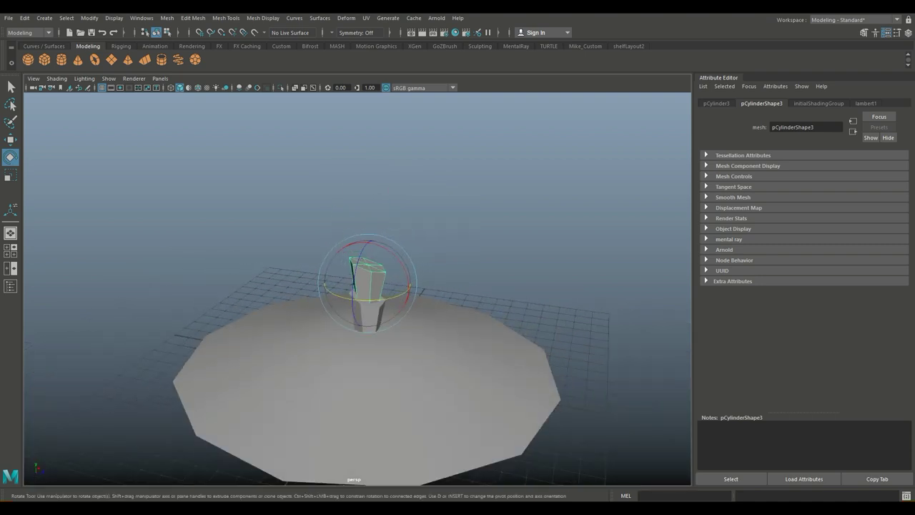
scroll(367, 289, down, 5)
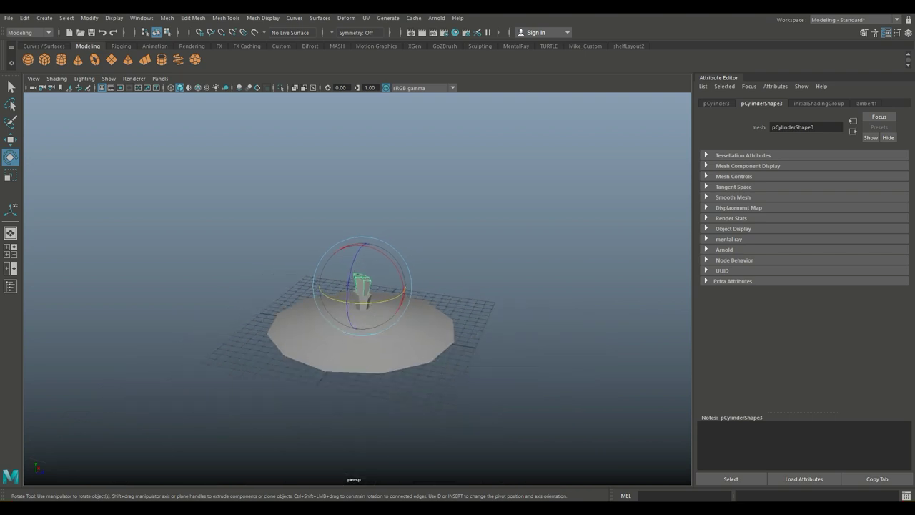
key(shift+d)
key(shift+d)
key(shift+d)
key(shift+d)
key(shift+d)
key(shift+d)
key(shift+d)
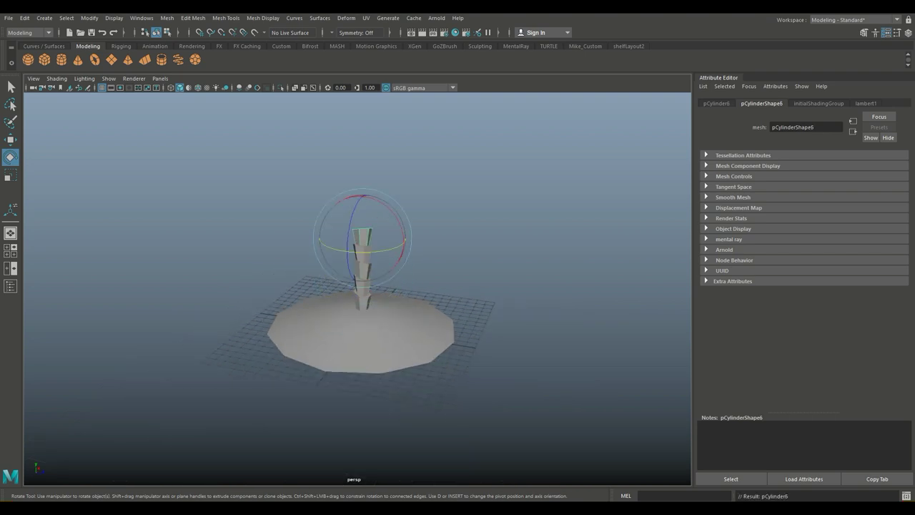
key(shift+d)
key(shift+d)
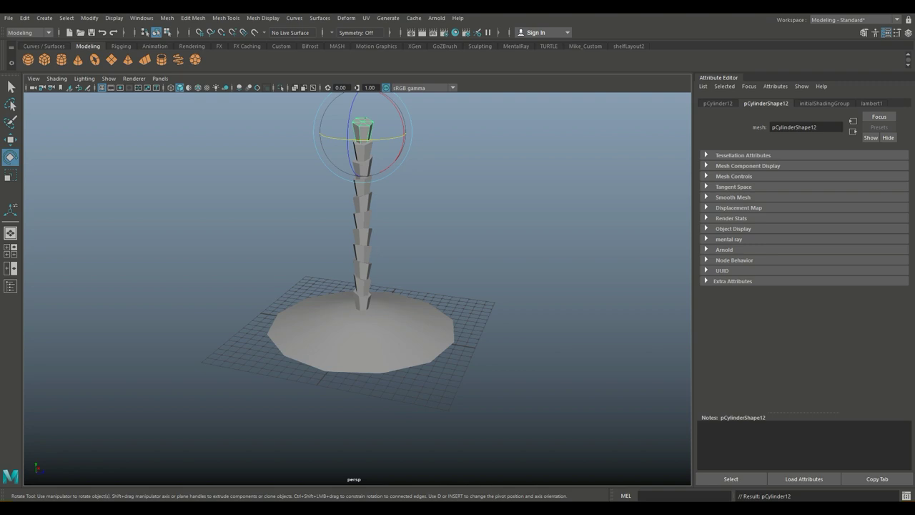
key(shift+d)
Combine all the stacked trunk segments into one mesh, leaving the mound out of the selection.
alt+drag(357, 250, 357, 190)
alt+middle_drag(358, 190, 351, 230)
alt+drag(350, 230, 350, 271)
alt+middle_drag(351, 271, 358, 303)
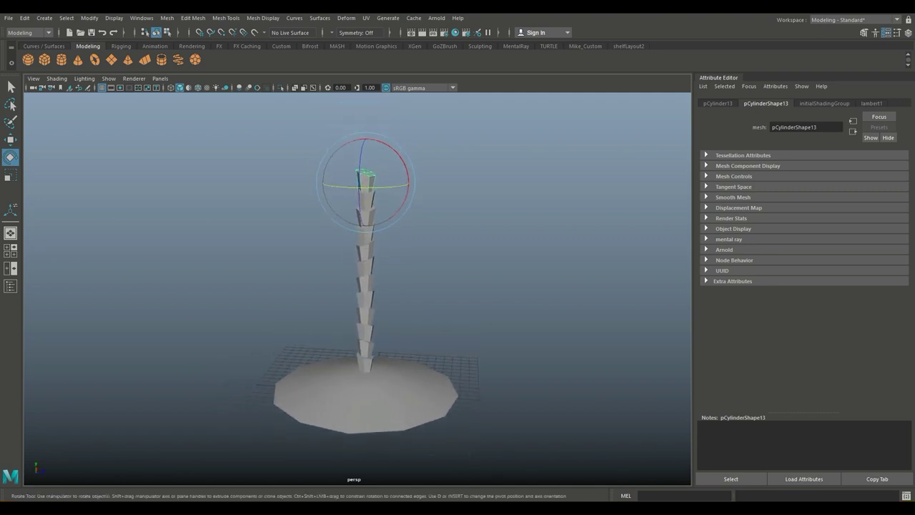
drag(471, 140, 250, 387)
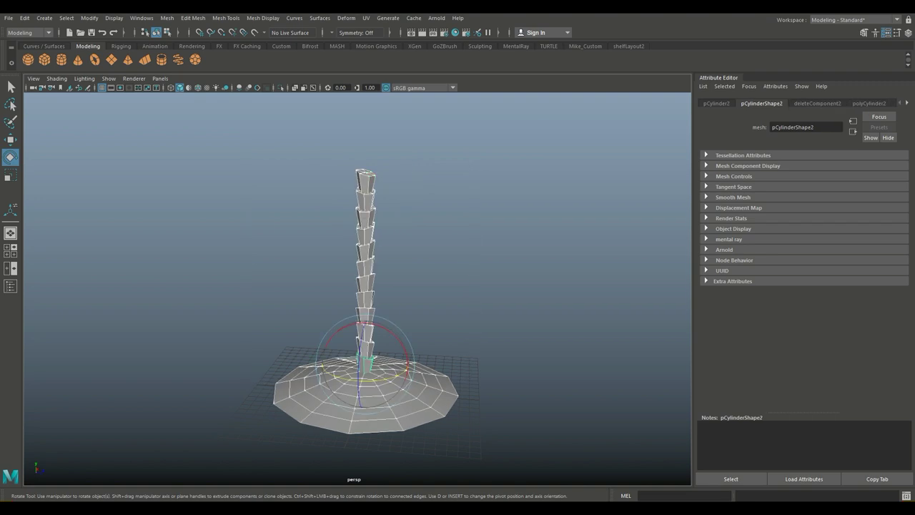
shift+click(315, 402)
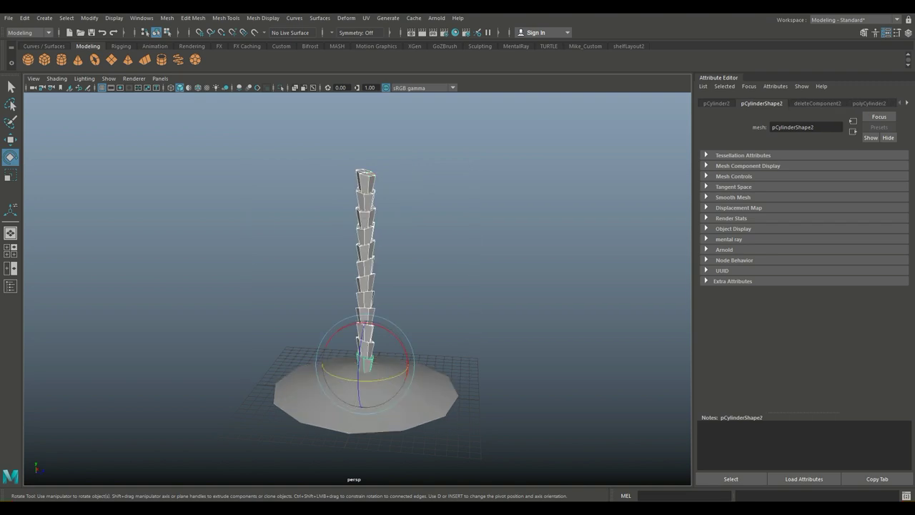
click(167, 17)
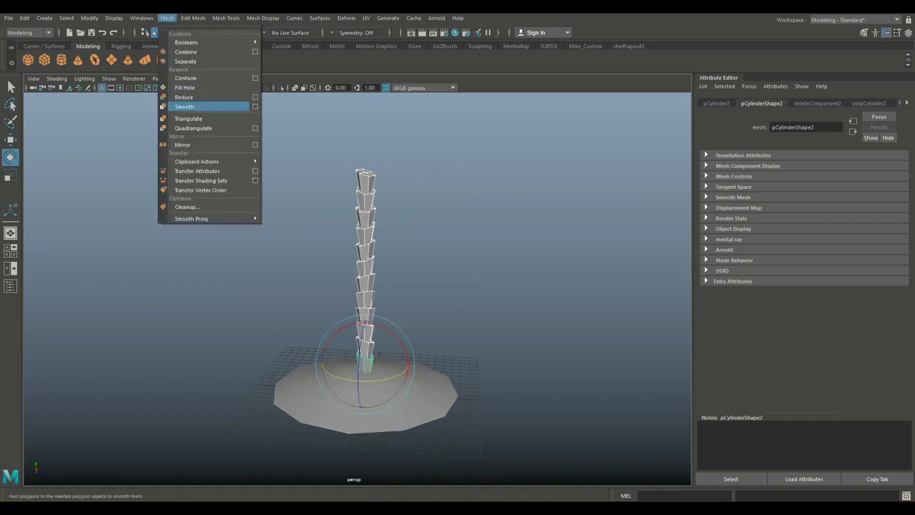
click(186, 52)
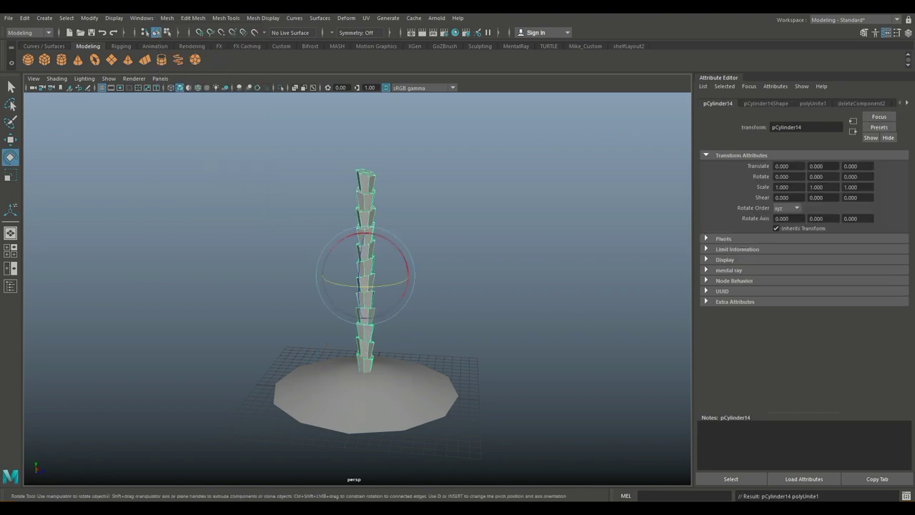
Delete the combined trunk's construction history and freeze its transformations.
click(25, 17)
mouse_move(72, 131)
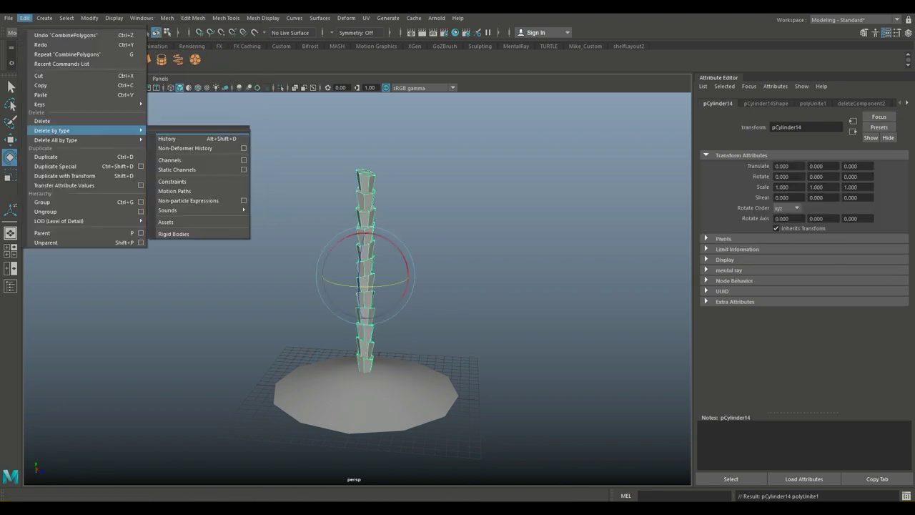
click(166, 138)
click(89, 18)
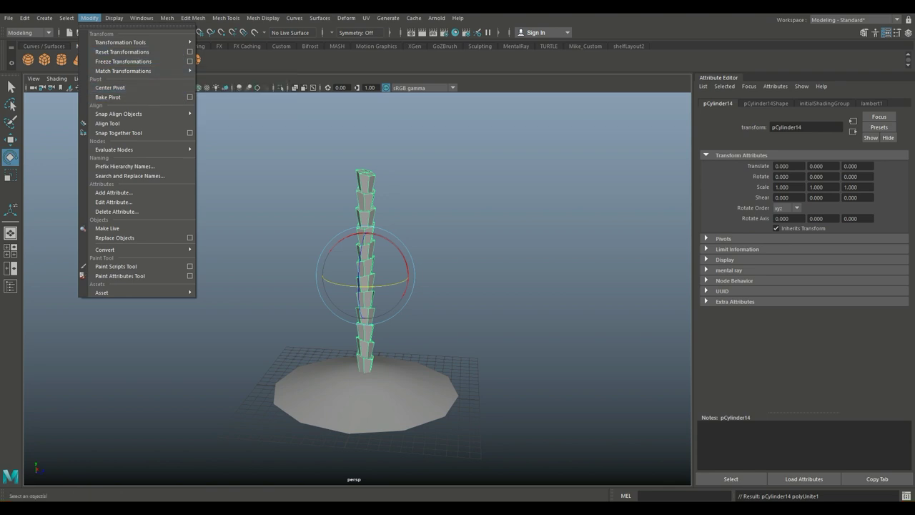
click(123, 62)
scroll(368, 275, up, 2)
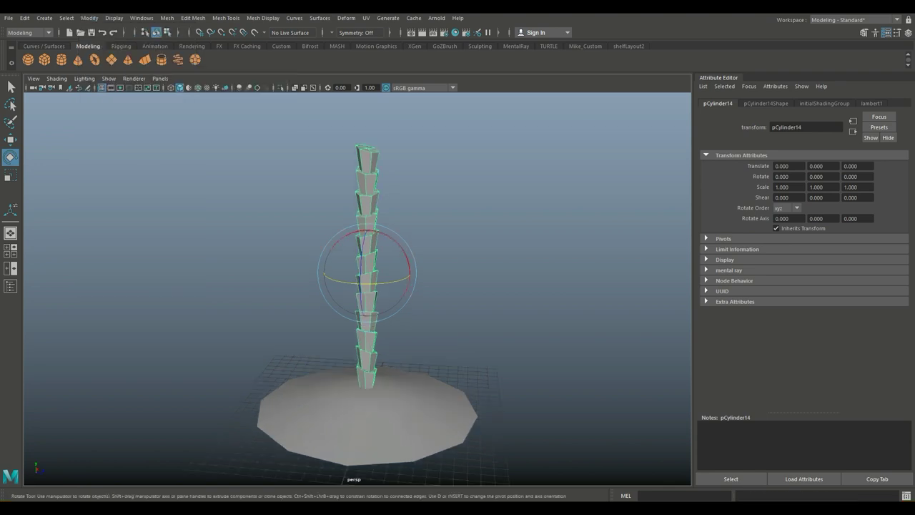
Apply a nonlinear Flare deformer to the combined trunk.
click(346, 18)
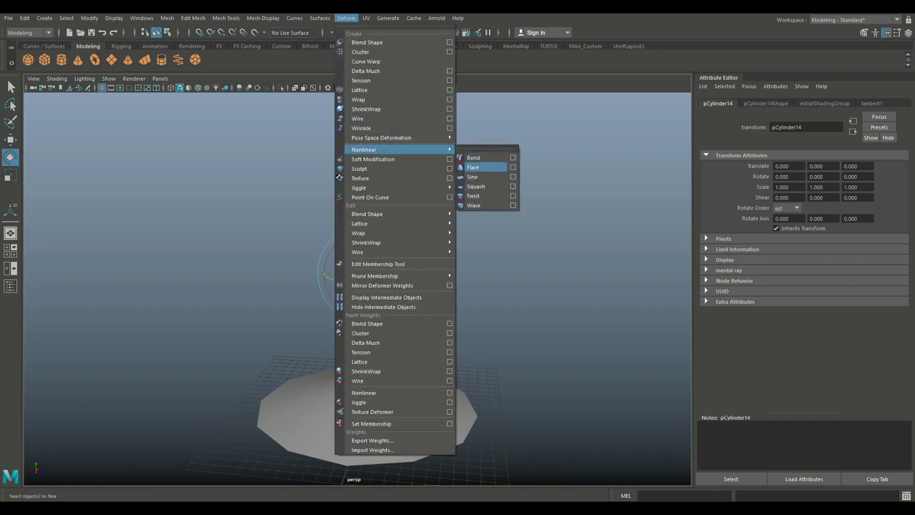
click(473, 167)
scroll(401, 215, up, 4)
alt+middle_drag(401, 214, 394, 223)
alt+drag(394, 223, 409, 270)
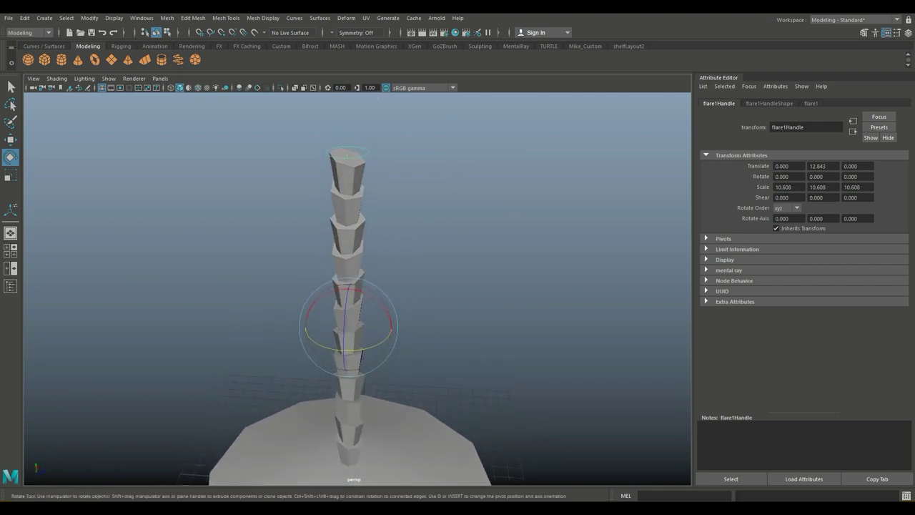
Set the flare deformer's End Flare X and End Flare Z to 0.4 to taper the trunk's top.
click(811, 104)
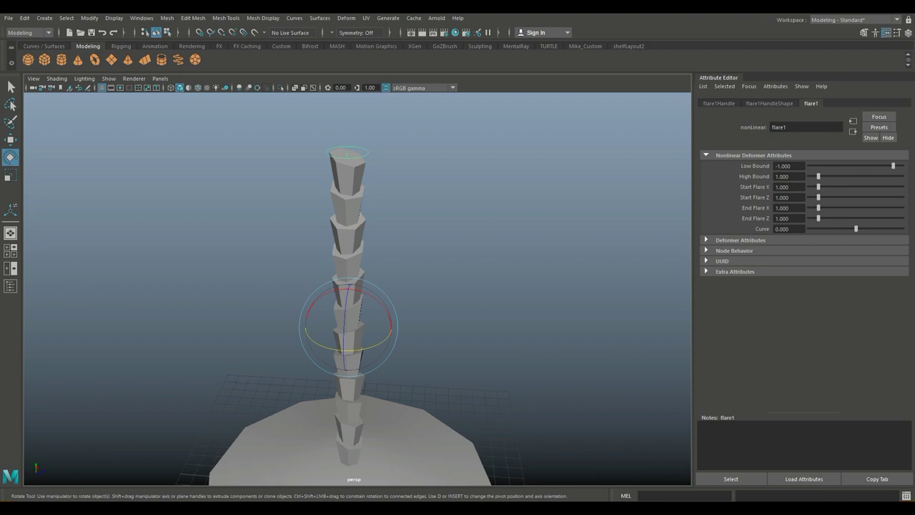
mouse_move(819, 208)
mouse_down()
mouse_move(836, 208)
mouse_move(810, 208)
mouse_move(821, 208)
mouse_up()
text(0.4)
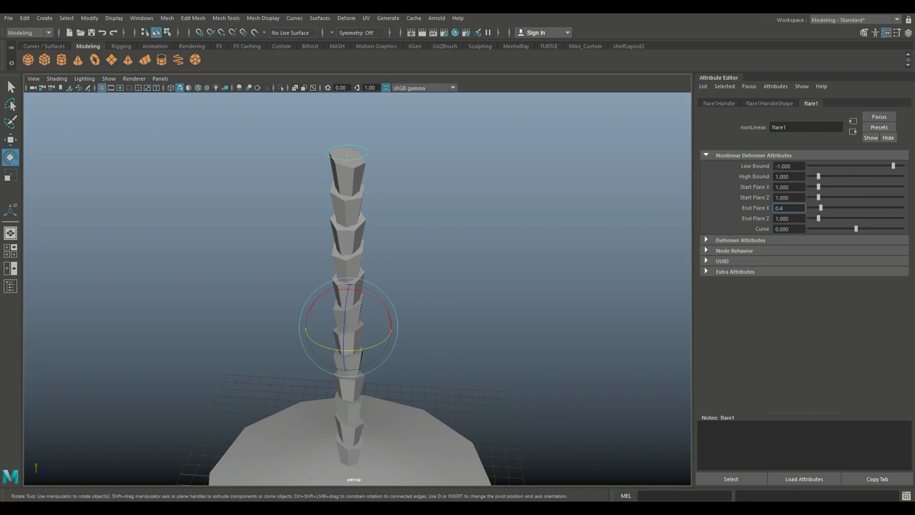
key(Tab)
text(0.4)
key(Return)
Adjust the flare deformer's Curve to about 0.835 so the trunk bulges slightly along its length.
alt+drag(430, 287, 336, 286)
mouse_move(857, 229)
mouse_down()
mouse_move(848, 228)
mouse_move(878, 229)
mouse_move(868, 229)
mouse_up()
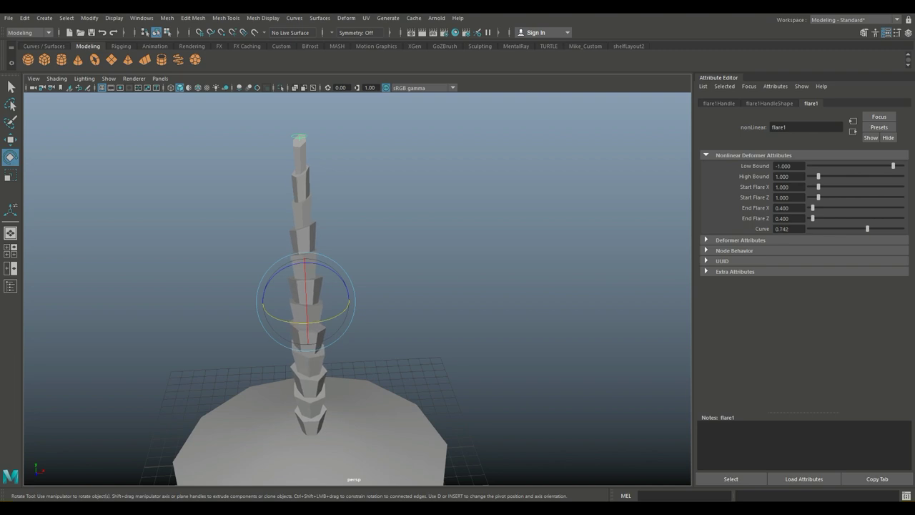
alt+drag(372, 300, 279, 314)
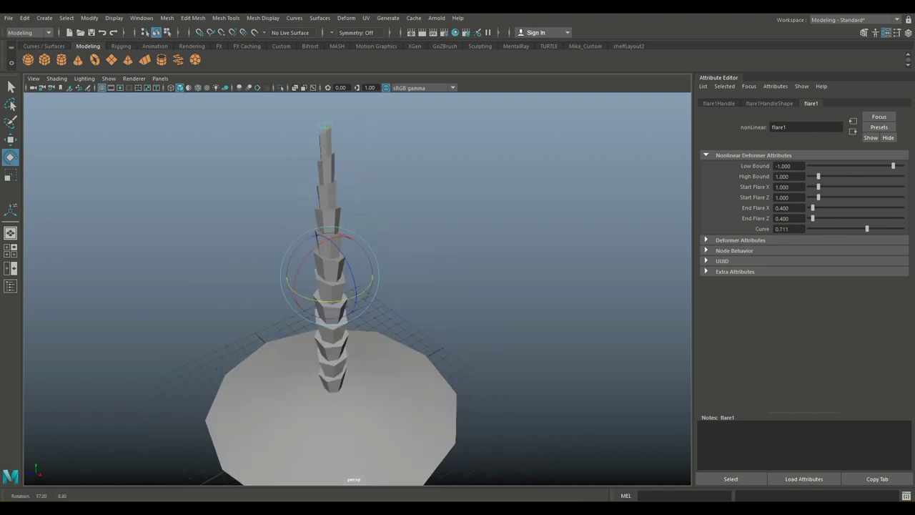
mouse_move(867, 229)
mouse_down()
mouse_move(903, 229)
mouse_move(877, 229)
mouse_up()
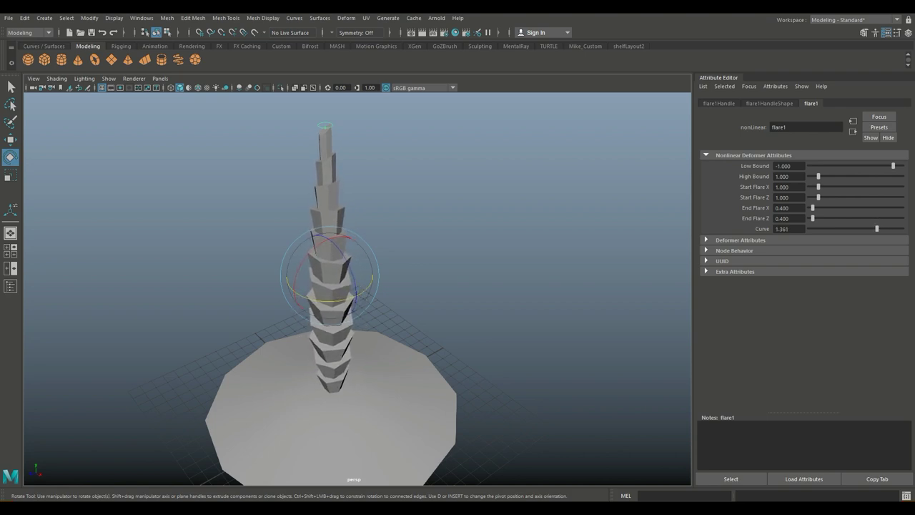
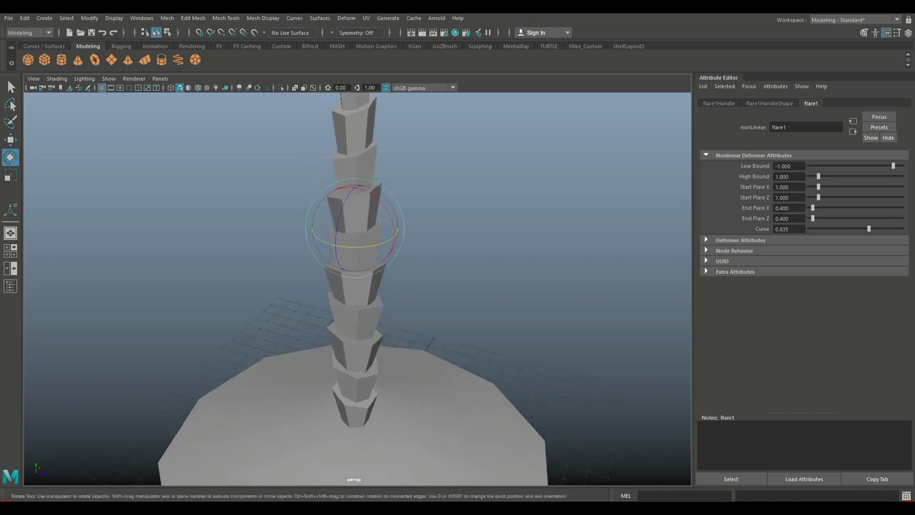
Delete the flared trunk's construction history to bake in the flare, and clear the selection.
click(357, 318)
scroll(358, 286, down, 4)
alt+drag(358, 286, 400, 263)
alt+middle_drag(400, 263, 406, 280)
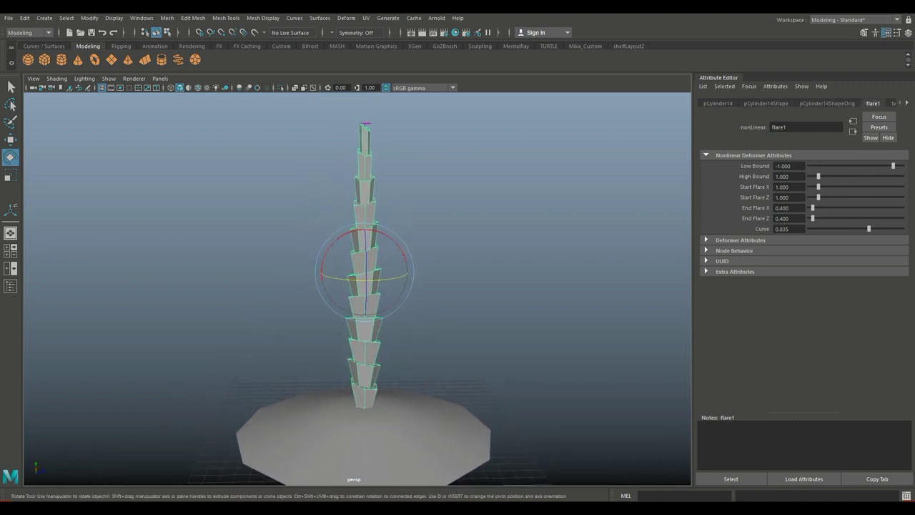
click(24, 18)
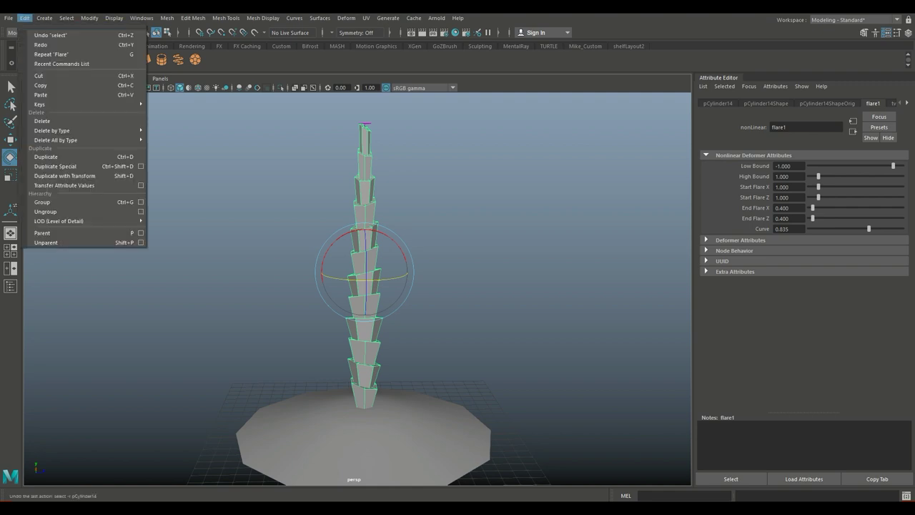
mouse_move(78, 131)
click(170, 139)
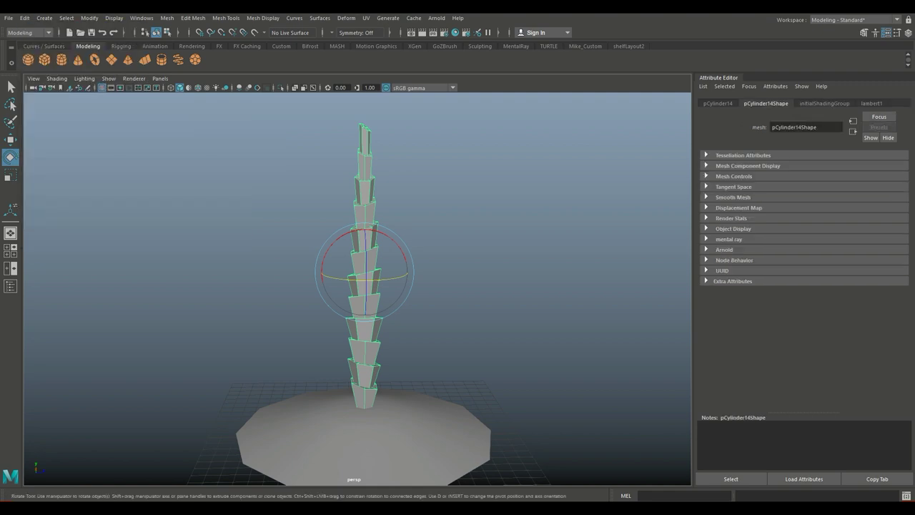
click(243, 186)
Apply a nonlinear Bend deformer to the tapered trunk.
scroll(365, 286, down, 3)
alt+drag(358, 272, 400, 336)
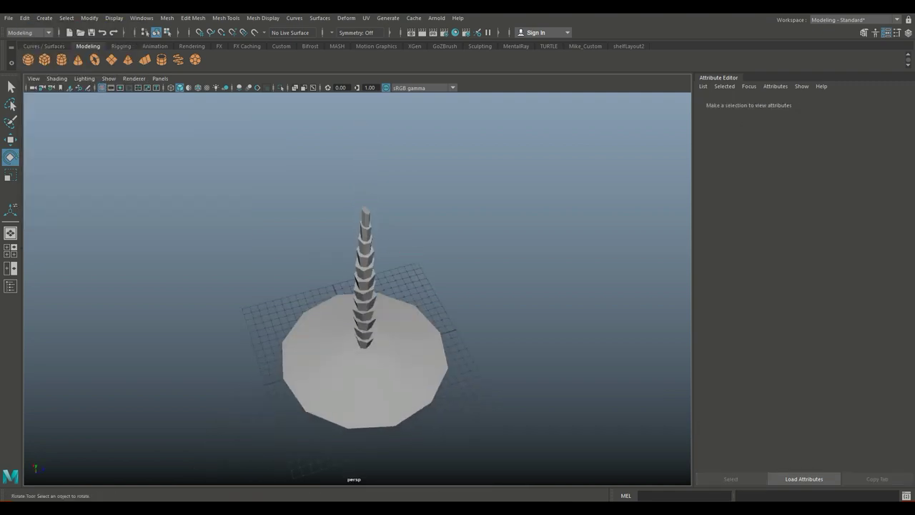
click(364, 292)
click(346, 18)
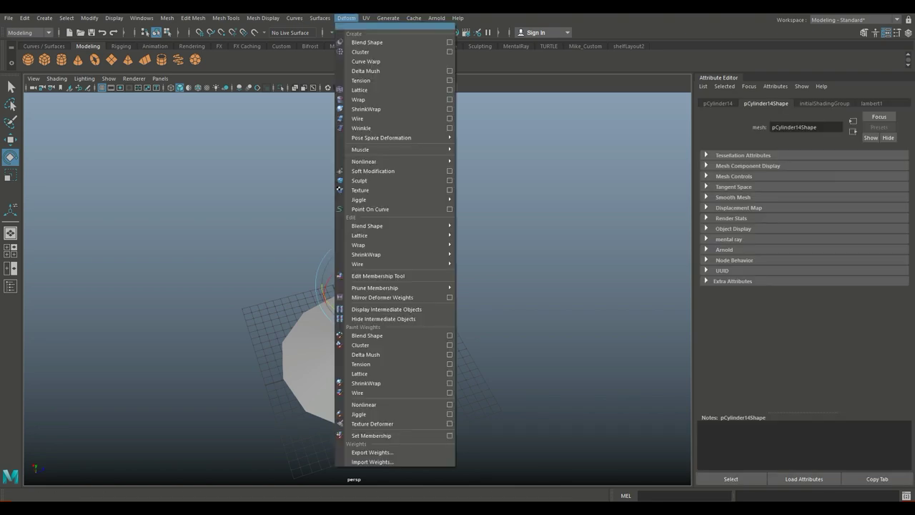
mouse_move(372, 160)
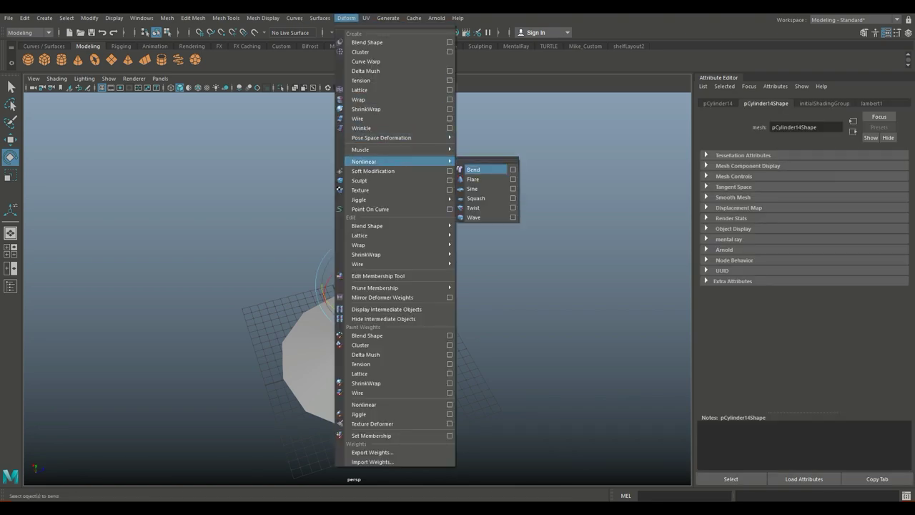
click(475, 161)
scroll(365, 286, up, 4)
mouse_move(357, 286)
alt+mouse_down()
mouse_move(383, 233)
mouse_move(410, 295)
mouse_move(363, 307)
mouse_move(349, 299)
alt+mouse_up()
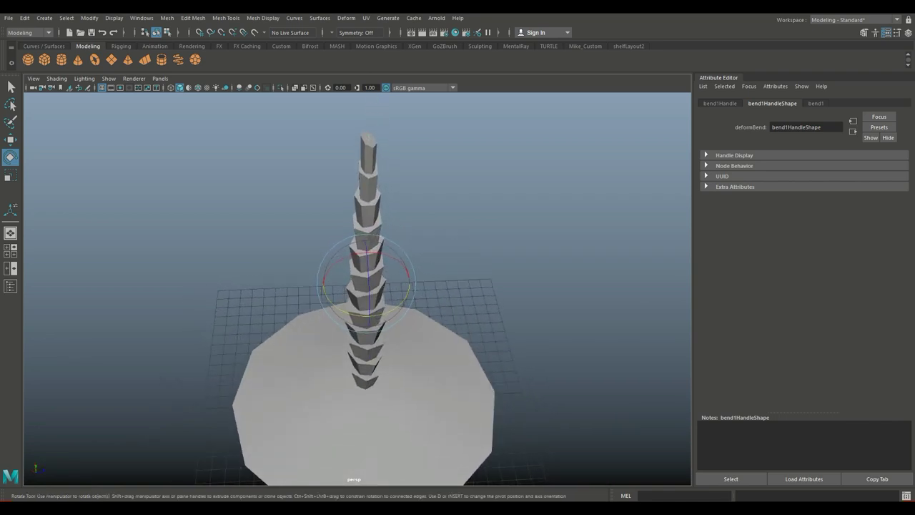
Set the bend deformer's Curvature to about -35.3 and its Low Bound to about -3.6.
click(816, 104)
drag(856, 187, 847, 187)
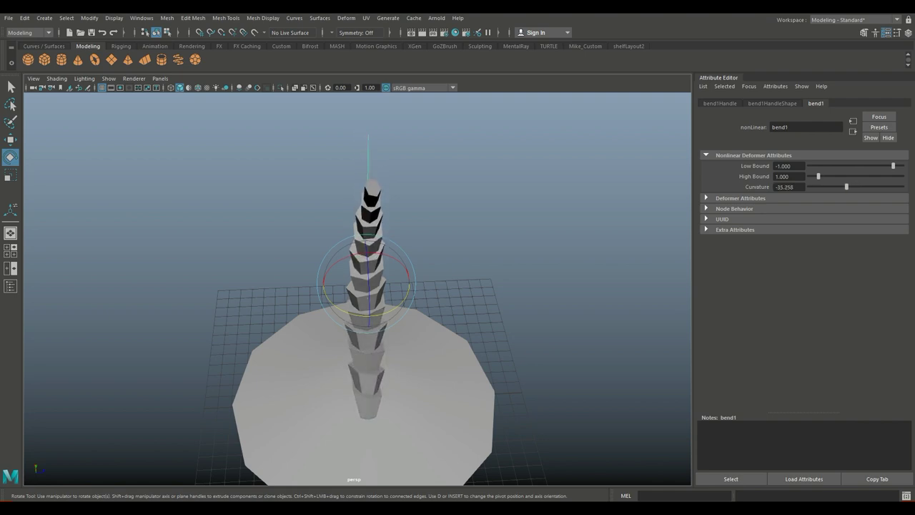
alt+drag(372, 300, 475, 277)
alt+middle_drag(364, 227, 350, 229)
alt+drag(350, 228, 356, 219)
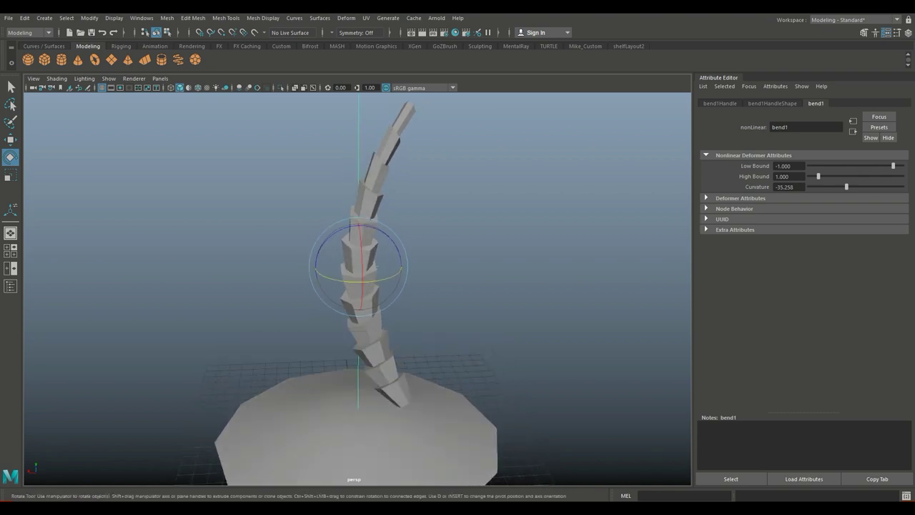
drag(893, 166, 869, 165)
Delete the bent trunk's construction history to bake in the bend.
click(372, 335)
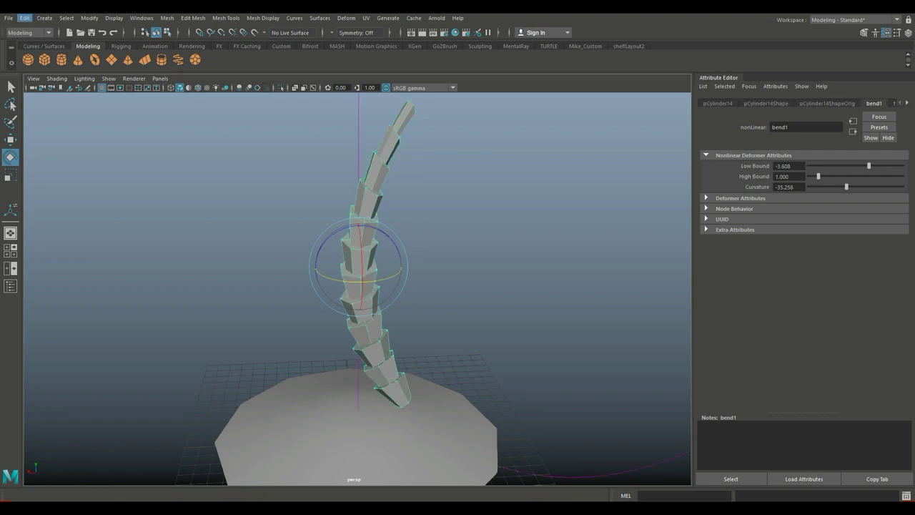
click(25, 18)
mouse_move(52, 131)
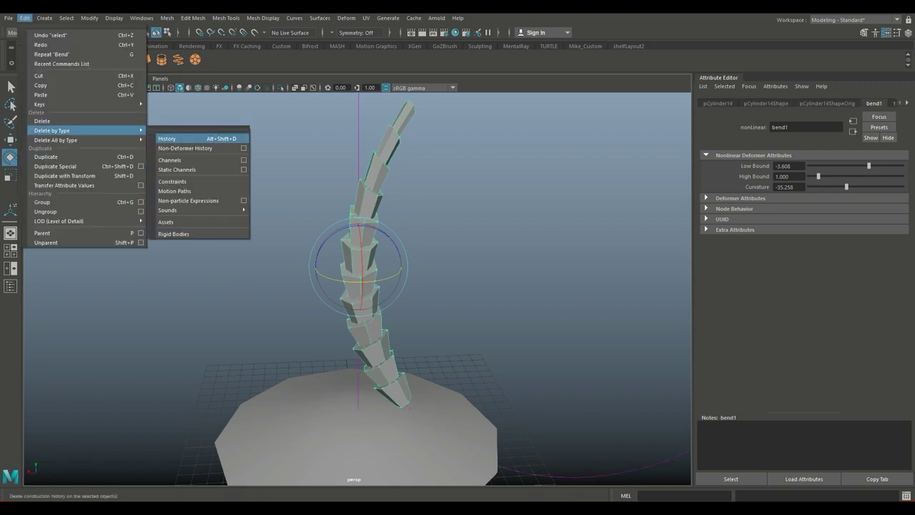
click(170, 139)
alt+drag(361, 289, 376, 272)
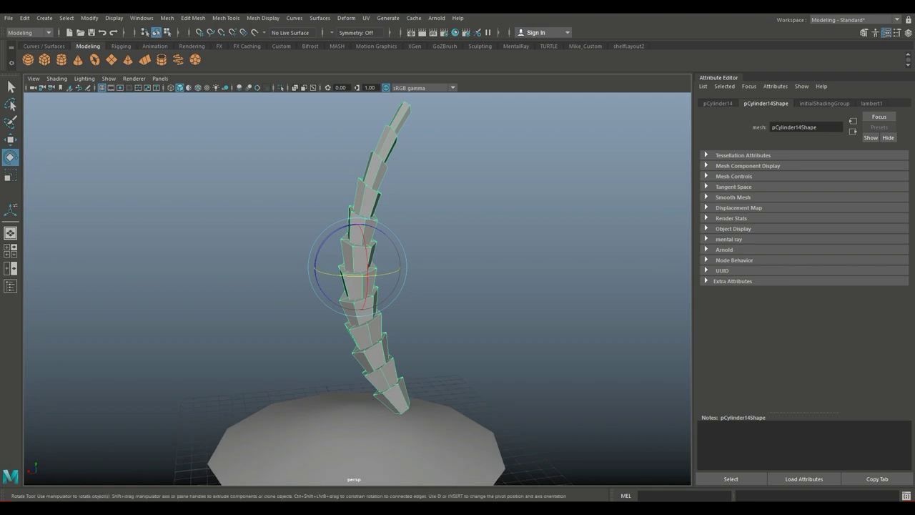
In the front view, rotate the bent trunk more upright at its base and move it onto the mound's peak.
click(10, 250)
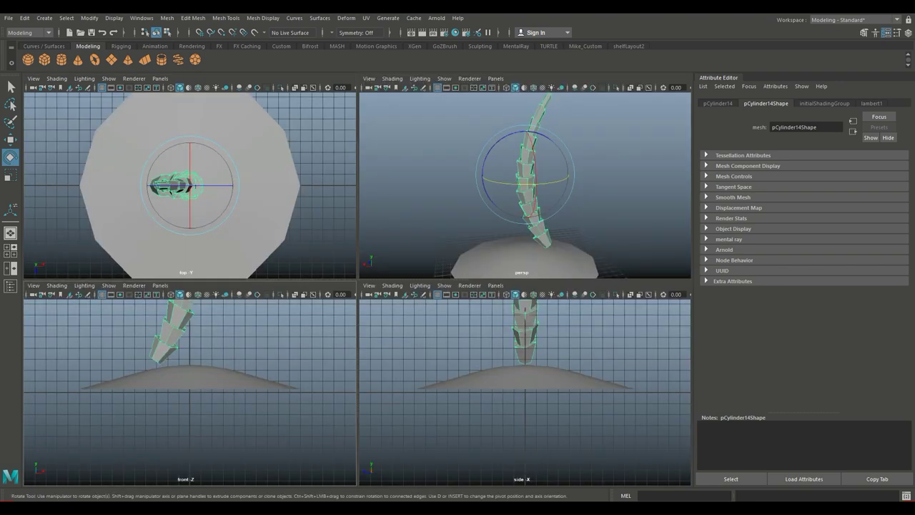
key(space)
scroll(358, 289, down, 8)
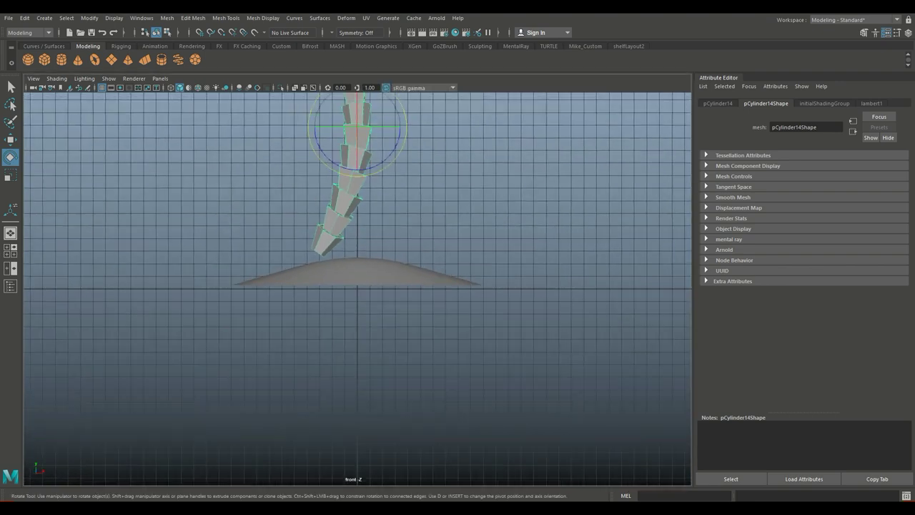
drag(399, 174, 374, 172)
key(w)
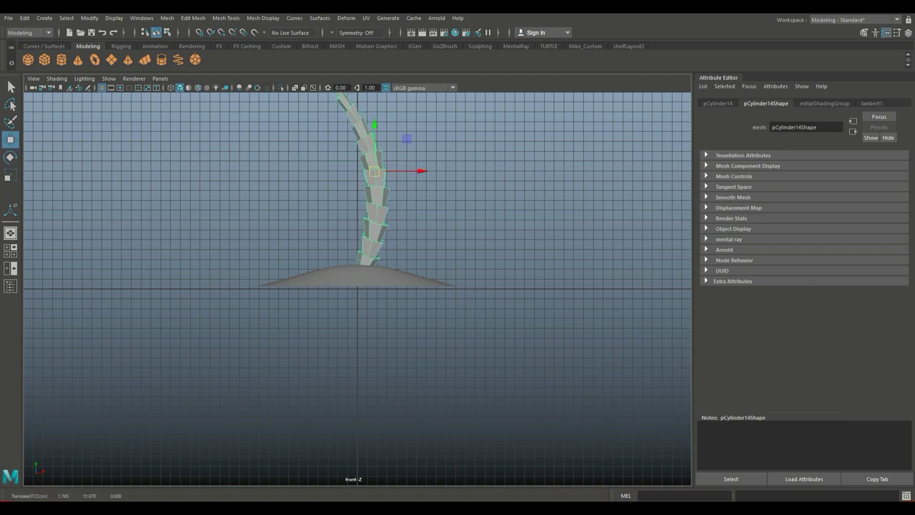
scroll(374, 172, down, 2)
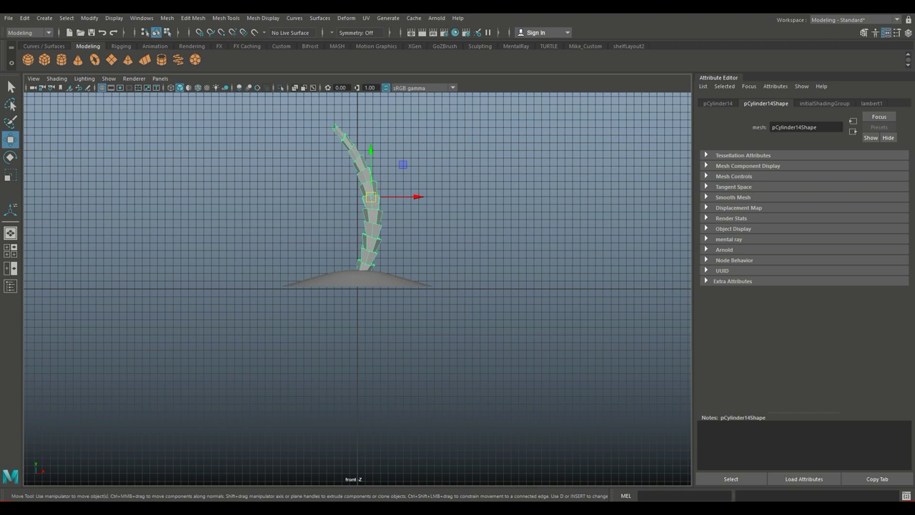
Scale the trunk down uniformly and move it to about 5.8 in X, seating its base on the mound's side slope.
key(r)
drag(370, 197, 356, 197)
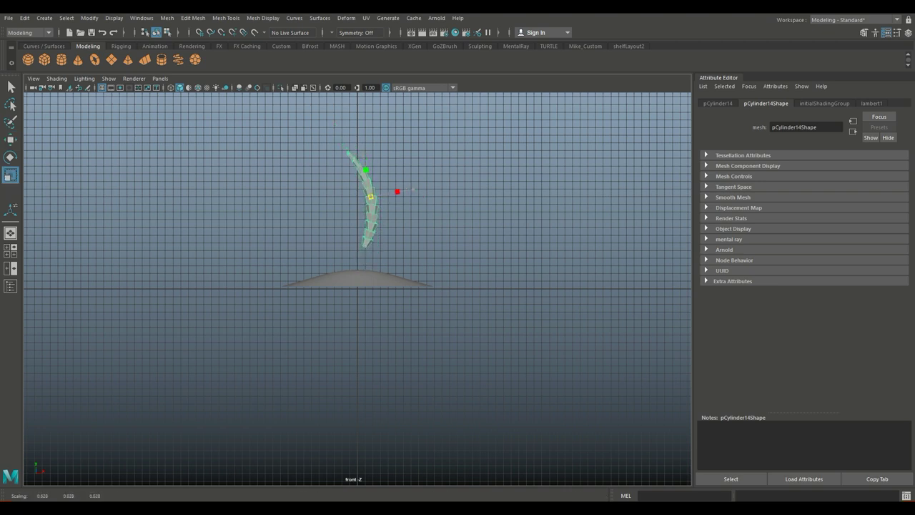
key(w)
drag(371, 151, 370, 181)
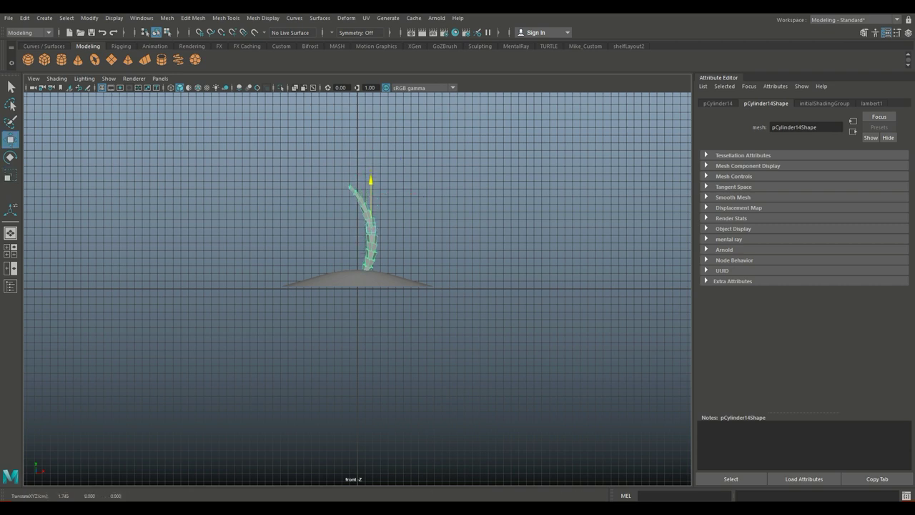
drag(419, 228, 450, 228)
drag(403, 181, 403, 188)
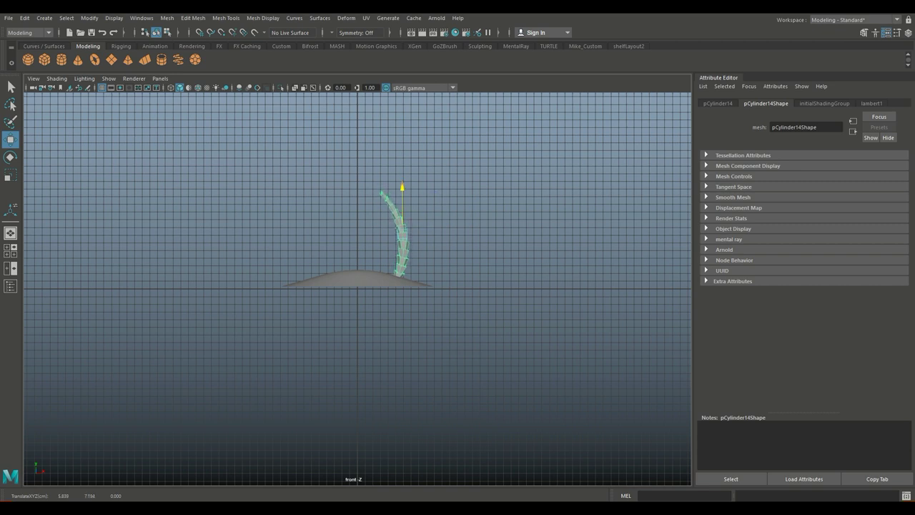
Return to the perspective view, then select and hide both the palm trunk and the island mound.
click(11, 252)
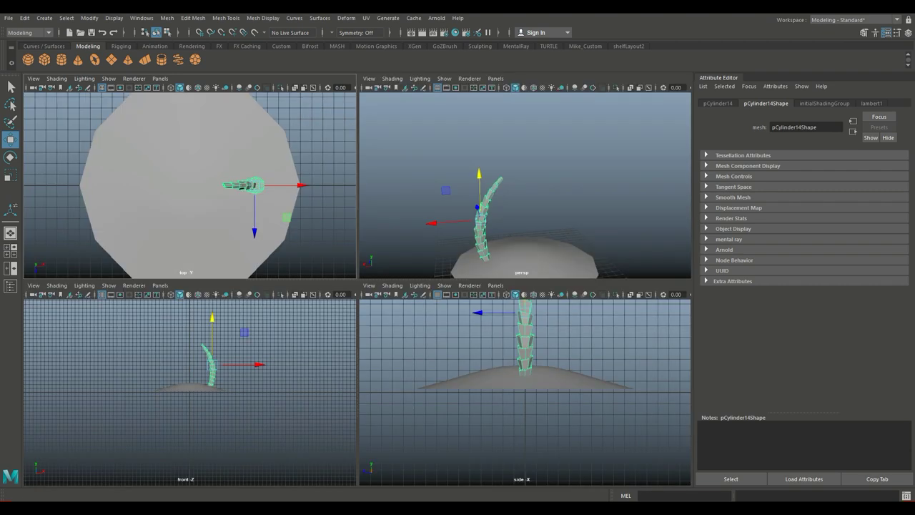
key(space)
alt+drag(358, 301, 372, 273)
alt+middle_drag(372, 273, 372, 206)
alt+drag(371, 206, 347, 259)
alt+middle_drag(348, 259, 312, 226)
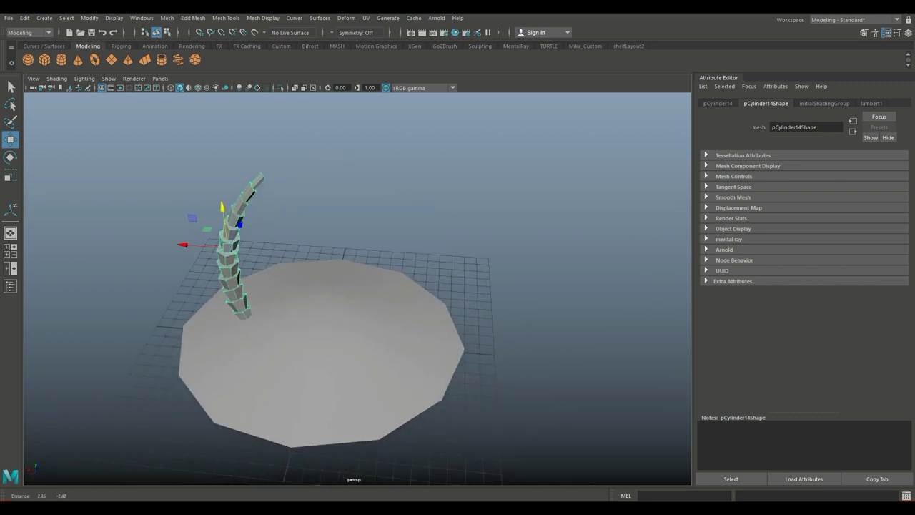
scroll(312, 227, down, 4)
alt+drag(312, 227, 328, 206)
drag(150, 189, 445, 395)
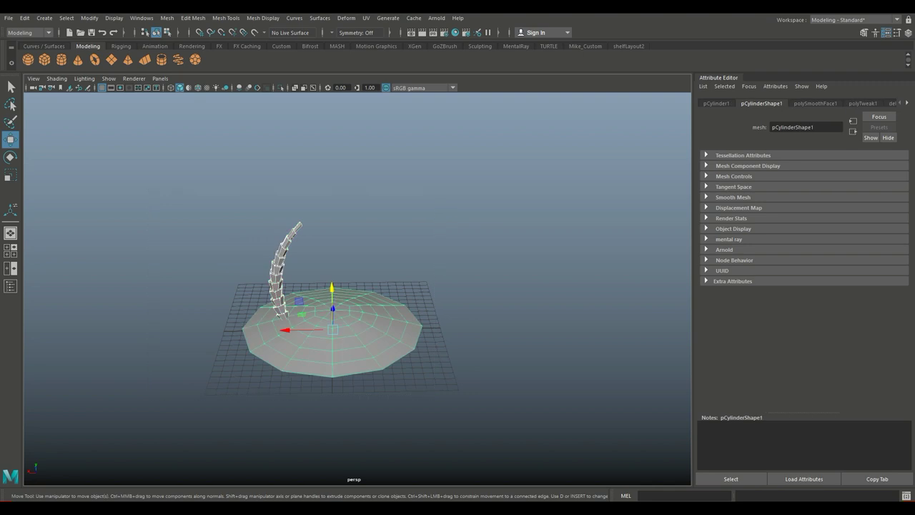
key(ctrl+h)
scroll(333, 334, down, 2)
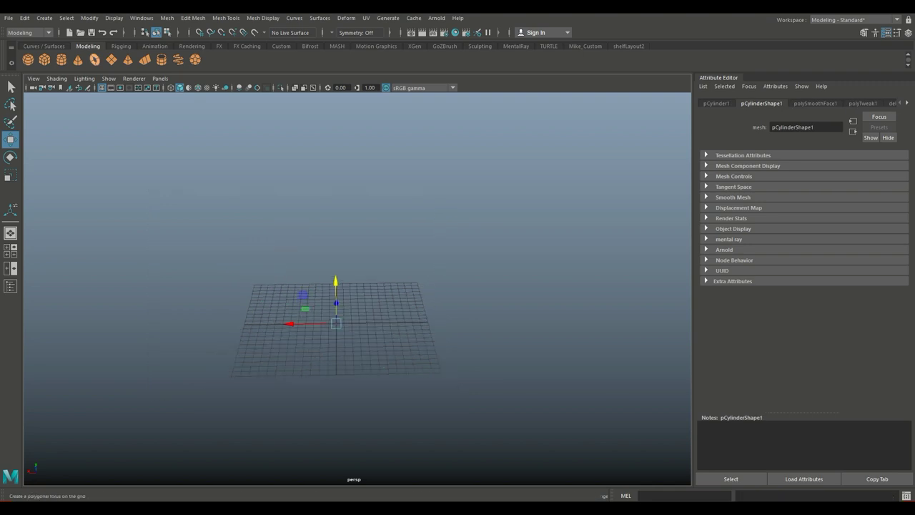
Create a polygon plane at the origin.
click(111, 60)
scroll(332, 334, up, 3)
alt+middle_drag(332, 343, 397, 280)
scroll(330, 284, up, 2)
scroll(329, 284, up, 2)
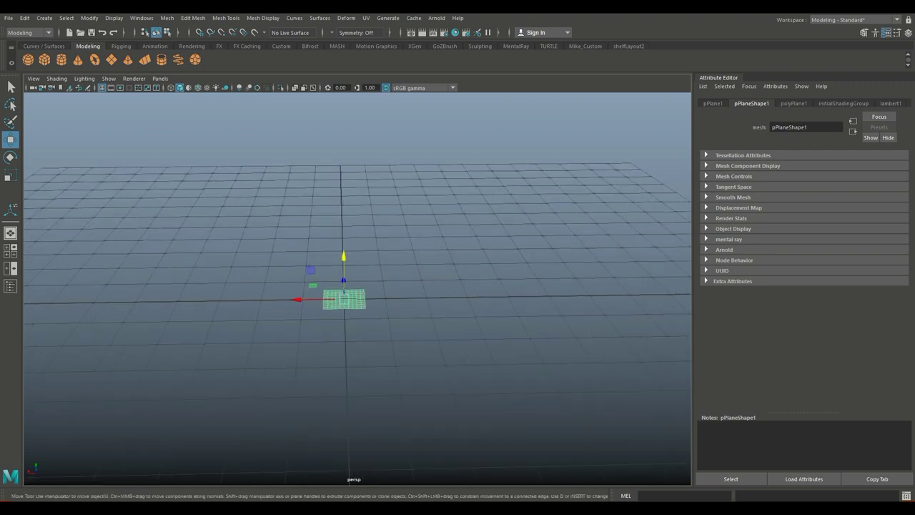
alt+drag(397, 281, 433, 315)
Set the plane's Subdivisions Width to 5 and Subdivisions Height to 1.
click(794, 104)
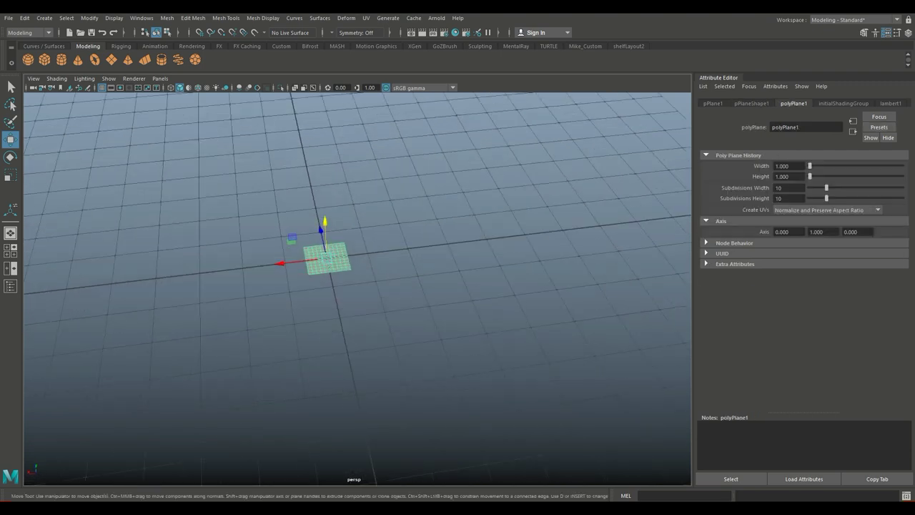
double_click(780, 188)
text(5)
key(Tab)
text(1)
key(Tab)
scroll(358, 289, up, 3)
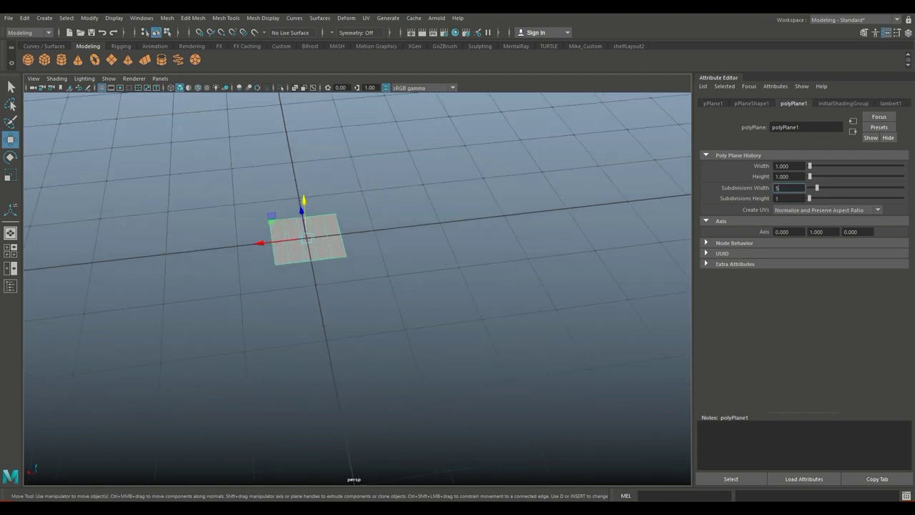
Scale the plane along X only, stretching it into a long strip with five roughly square sections.
click(228, 286)
click(322, 247)
key(r)
drag(266, 242, 139, 258)
scroll(357, 289, up, 2)
alt+middle_drag(357, 289, 433, 305)
mouse_move(433, 305)
alt+mouse_down()
mouse_move(421, 331)
mouse_move(422, 303)
alt+mouse_up()
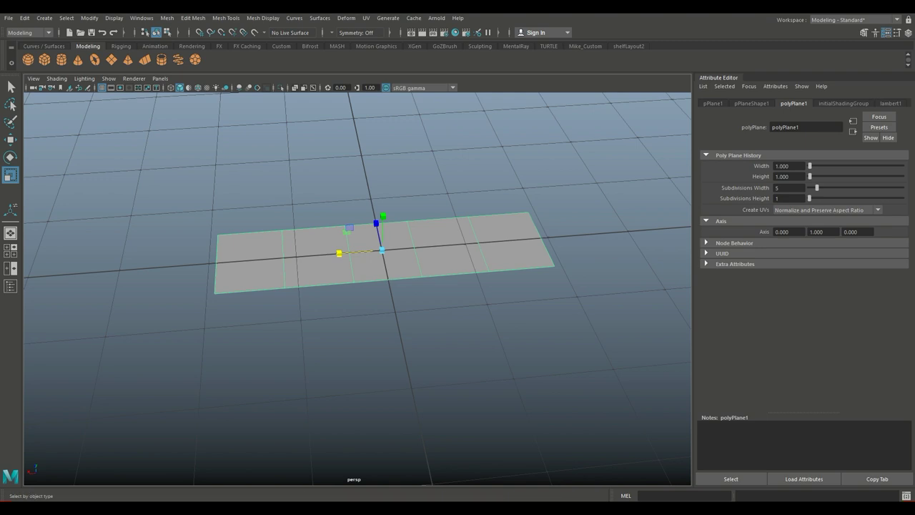
Insert an edge loop lengthwise through the middle of the strip.
click(193, 18)
mouse_move(226, 18)
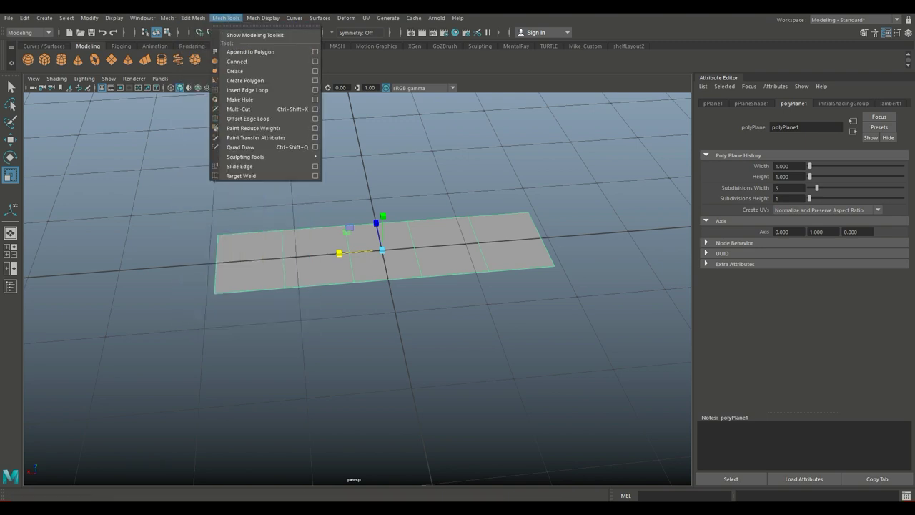
click(316, 90)
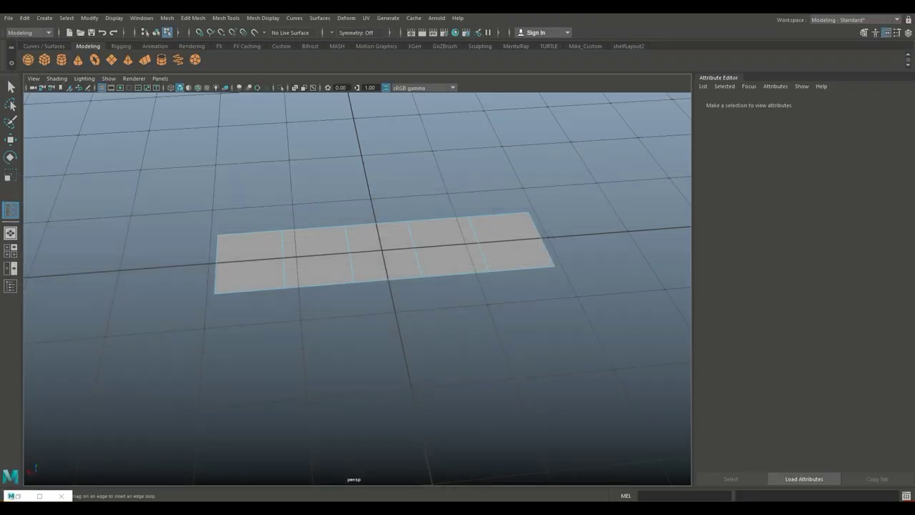
click(350, 253)
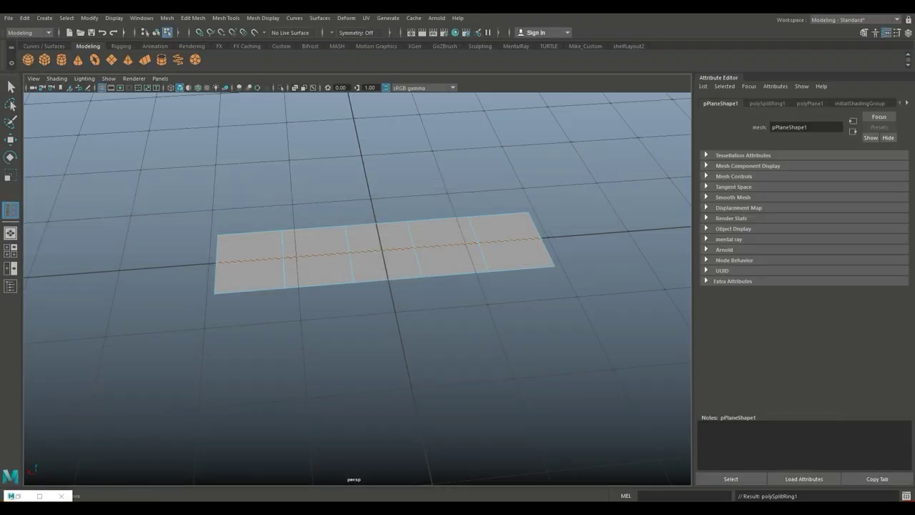
Hide the viewport grid to see the strip's edges clearly.
click(114, 18)
click(129, 42)
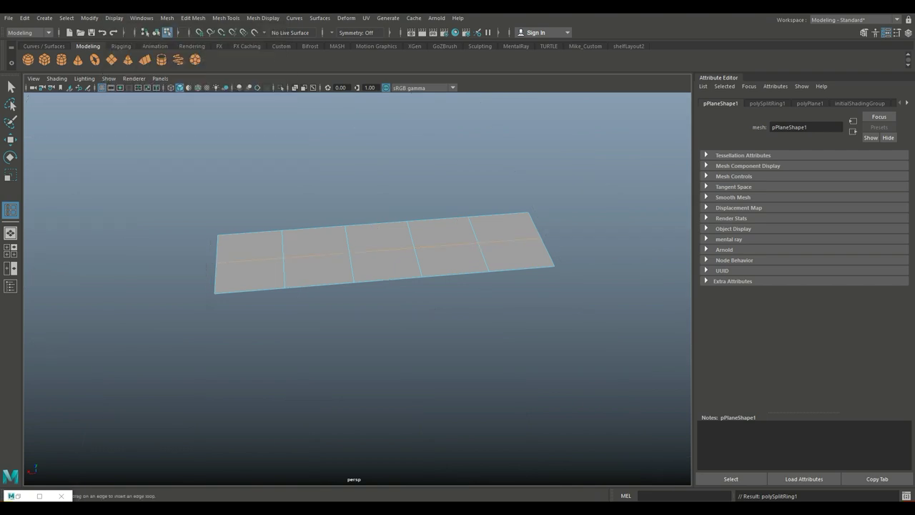
scroll(358, 286, up, 2)
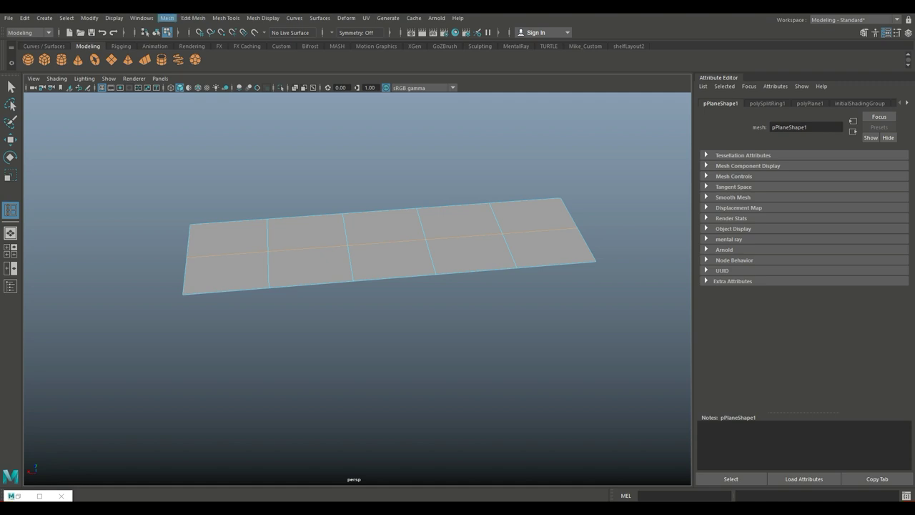
Select the four interior crosswise edge loops of the strip and bevel them with a fraction of 0.2.
right_drag(280, 223, 279, 198)
key(q)
double_click(268, 237)
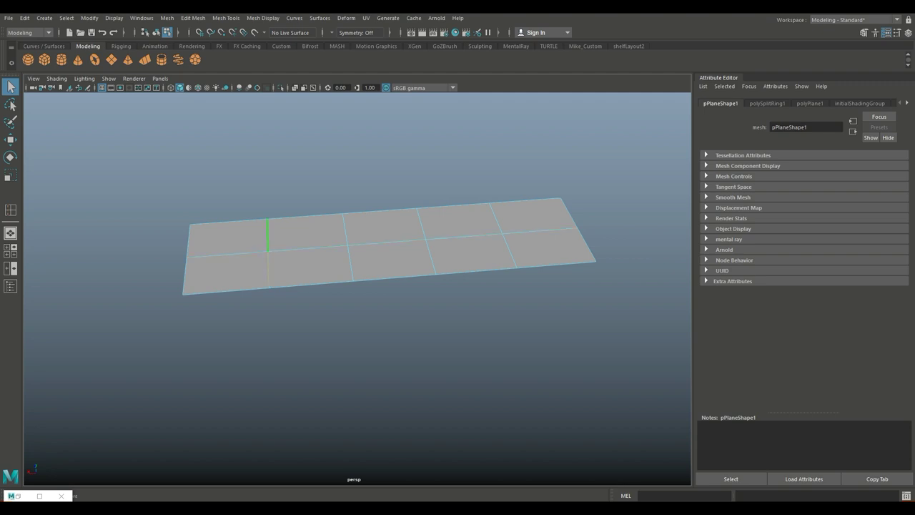
shift+double_click(346, 231)
click(495, 219)
click(193, 18)
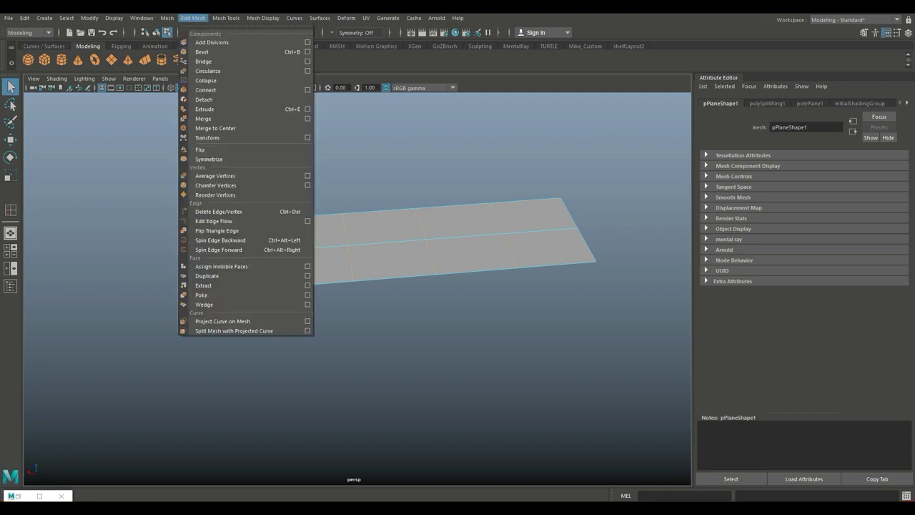
click(203, 52)
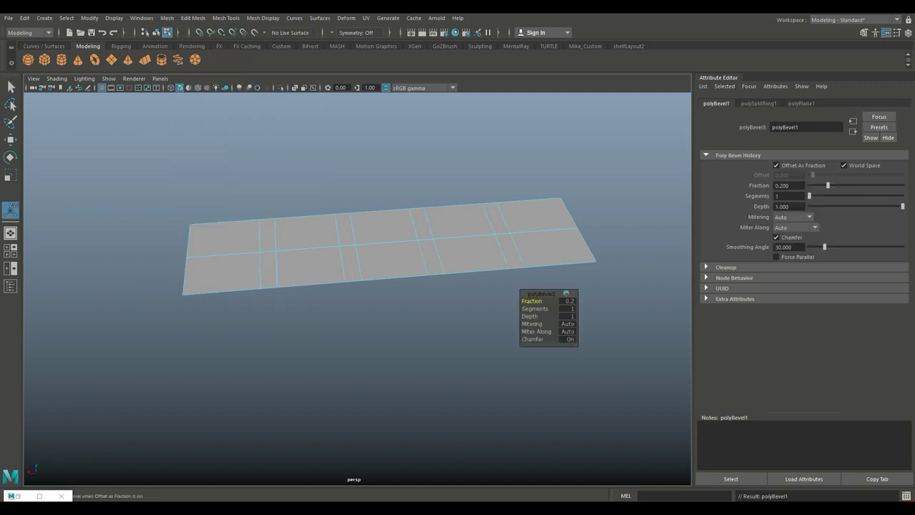
Scale each pair of beveled vertices on the centre line closer together along X, pinching the four narrow bands at their middles.
scroll(358, 288, up, 2)
alt+drag(401, 272, 357, 296)
alt+middle_drag(358, 297, 311, 328)
right_drag(241, 178, 216, 177)
click(224, 166)
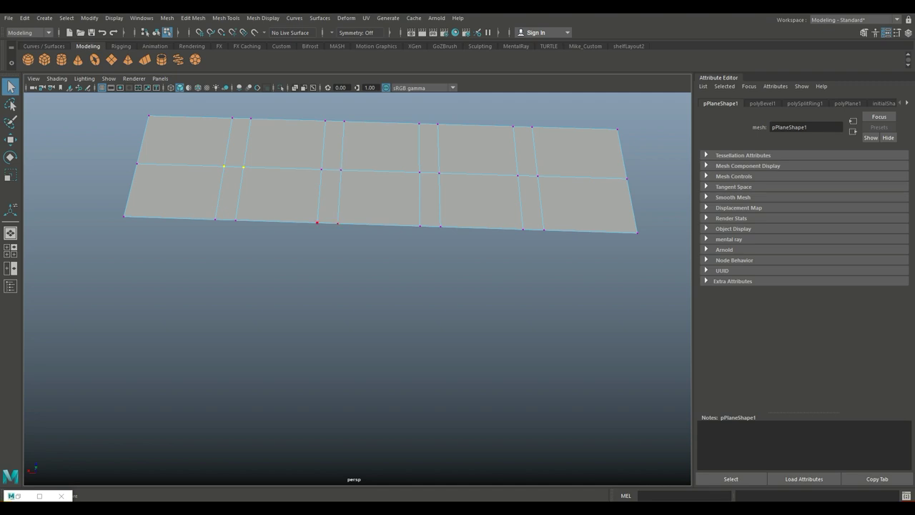
key(r)
drag(190, 165, 224, 166)
drag(313, 160, 350, 180)
drag(288, 168, 321, 169)
drag(412, 164, 448, 182)
drag(386, 172, 428, 171)
drag(520, 172, 547, 183)
drag(485, 174, 519, 175)
Try deleting the eight wedge-shaped faces between the leaf sections.
right_drag(229, 191, 226, 216)
click(228, 209)
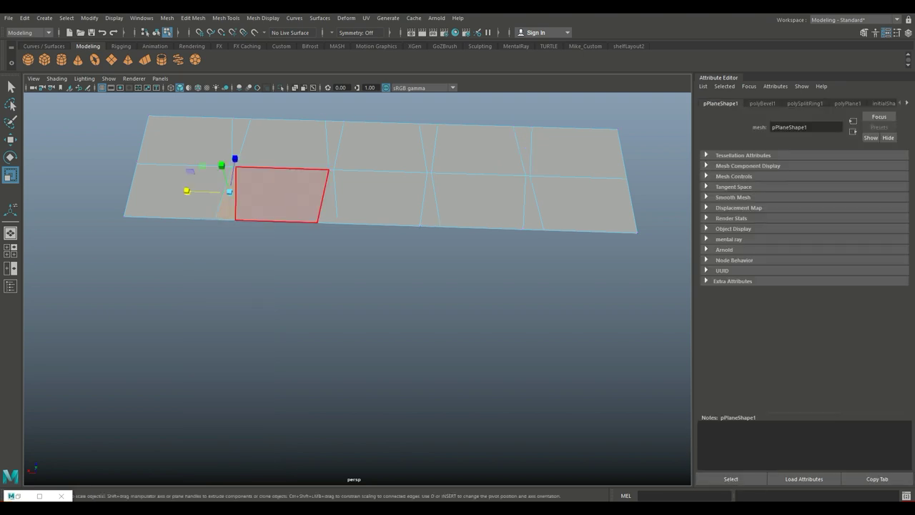
shift+click(329, 209)
shift+click(429, 204)
shift+click(533, 204)
shift+click(523, 150)
shift+click(429, 144)
shift+click(334, 142)
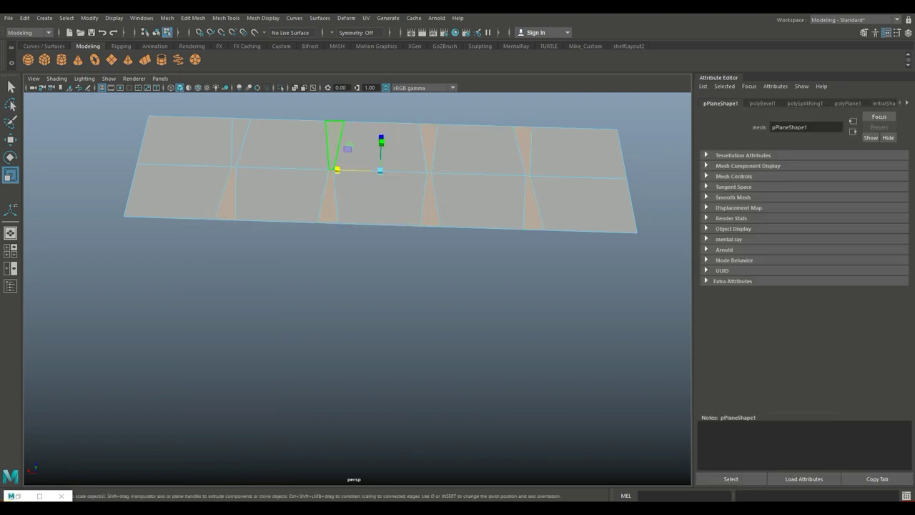
shift+click(239, 136)
key(Delete)
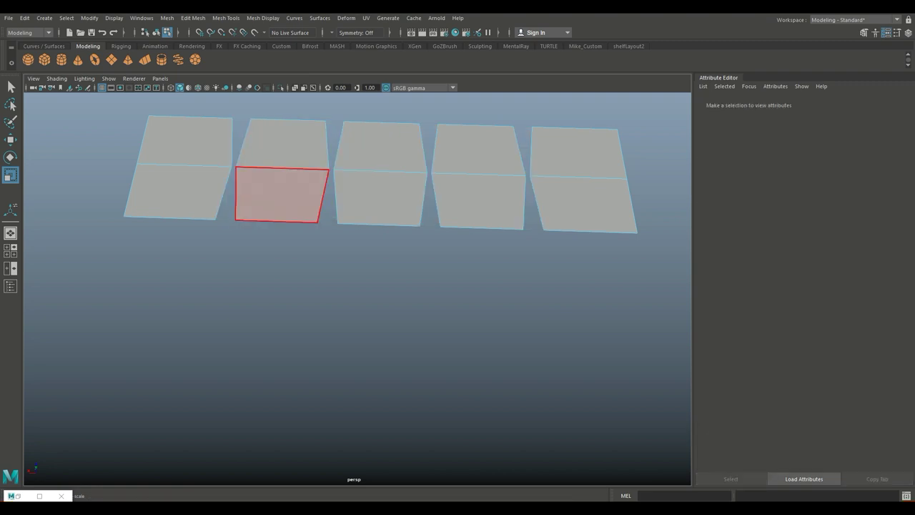
scroll(283, 194, up, 1)
alt+drag(282, 195, 266, 239)
alt+middle_drag(266, 240, 270, 305)
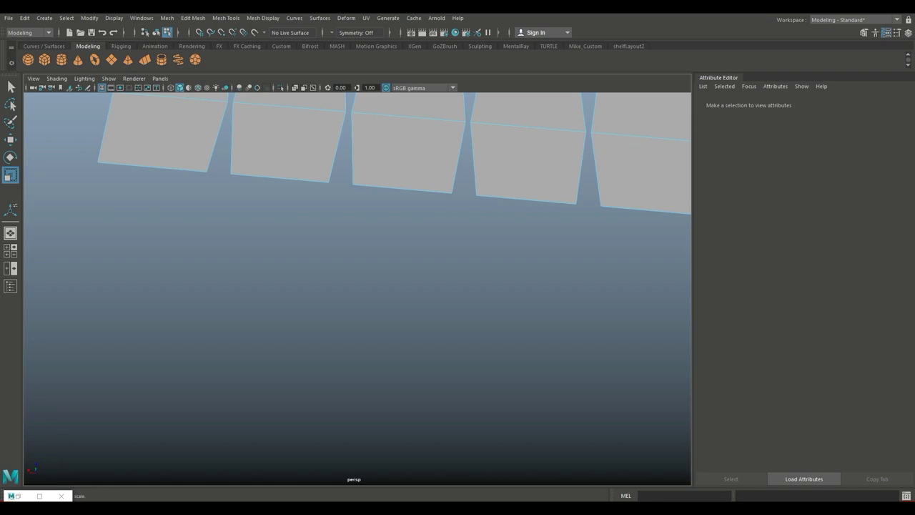
Undo the deletion of the wedge faces and clear the face selection.
key(ctrl+z)
key(ctrl+z)
key(ctrl+z)
key(ctrl+z)
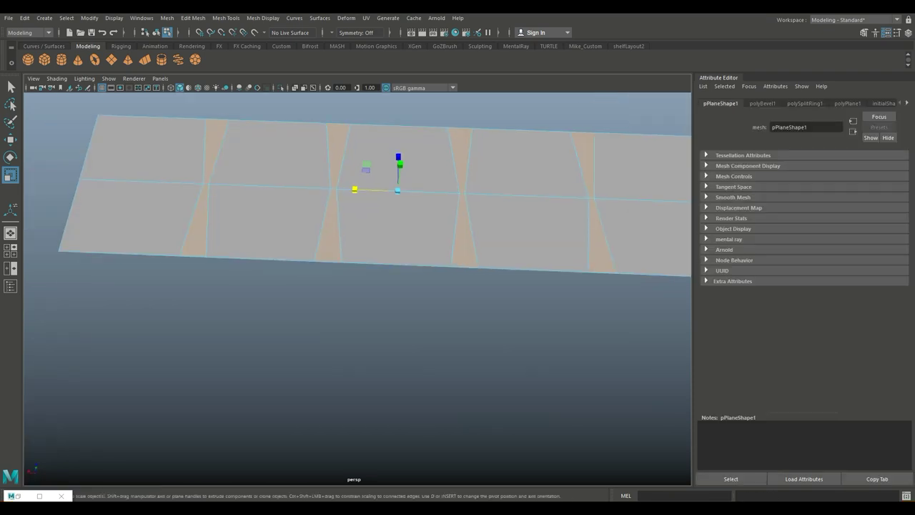
click(270, 305)
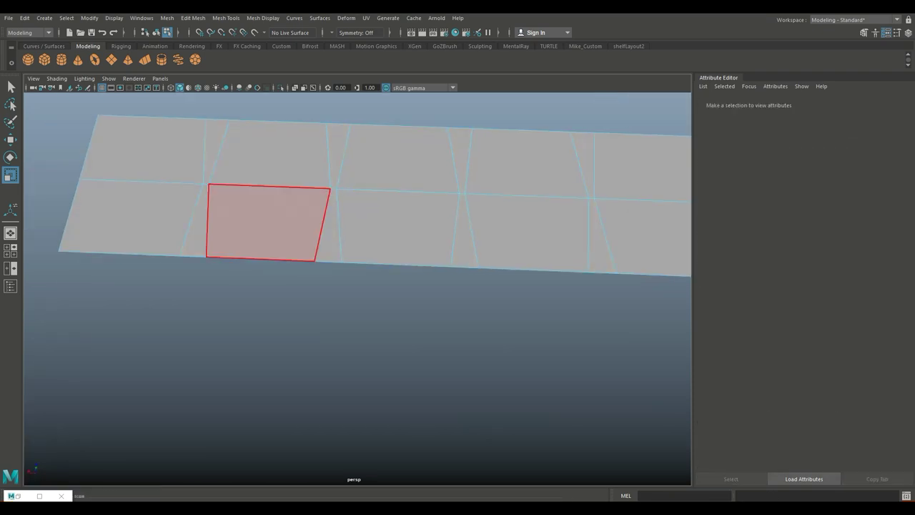
Bevel the full lengthwise centre edge line with a reduced fraction, forming a very narrow spine along the strip.
right_drag(166, 178, 154, 155)
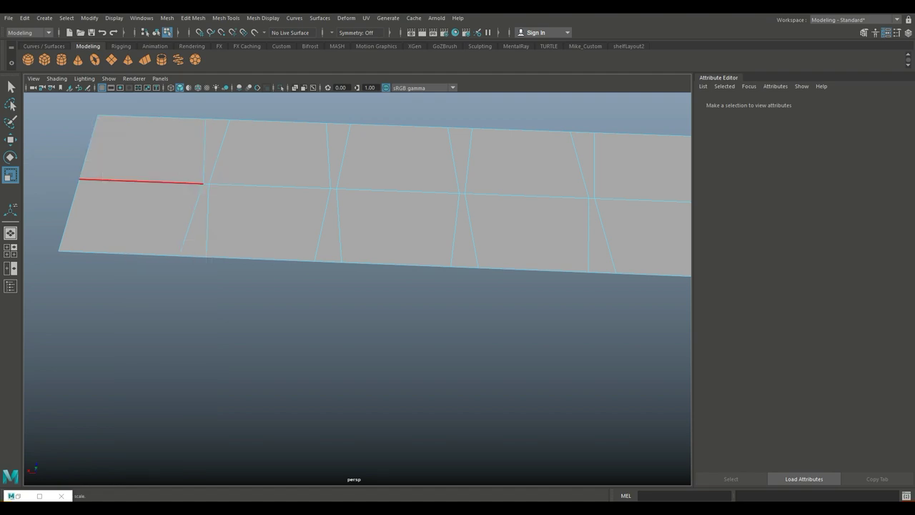
click(154, 181)
shift+double_click(643, 201)
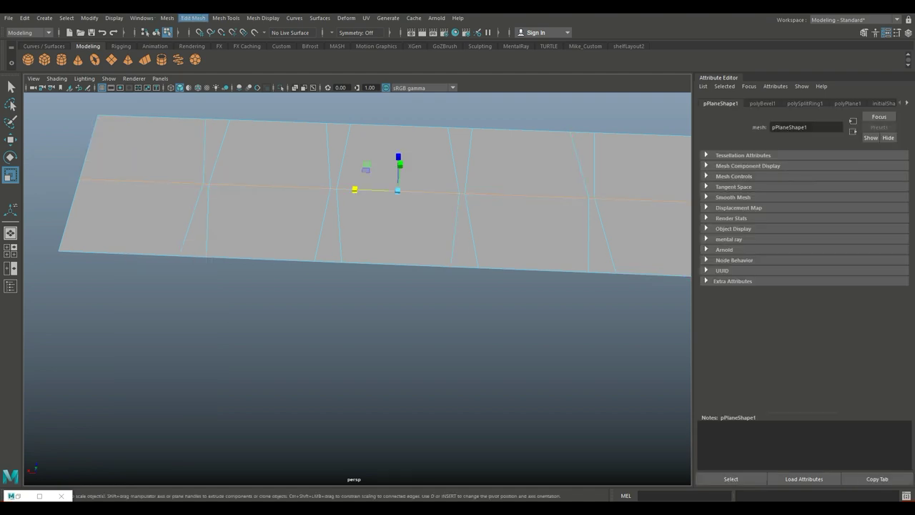
click(193, 18)
click(203, 52)
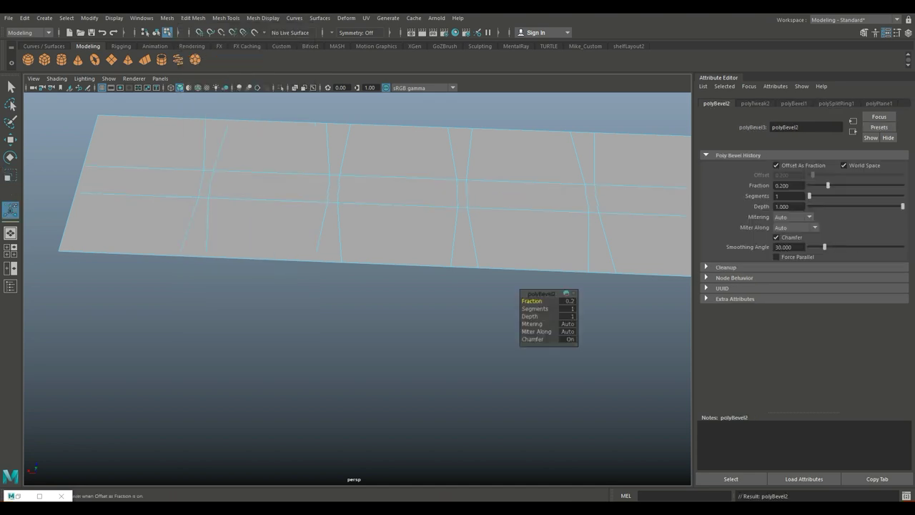
click(569, 301)
click(494, 361)
Delete the eight wedge-shaped faces on both sides of the spine, leaving the leaf sections joined only at the centre.
right_drag(204, 216, 204, 243)
click(198, 237)
shift+click(330, 237)
shift+click(465, 244)
shift+click(599, 249)
shift+click(587, 156)
shift+click(461, 153)
shift+click(338, 153)
key(Delete)
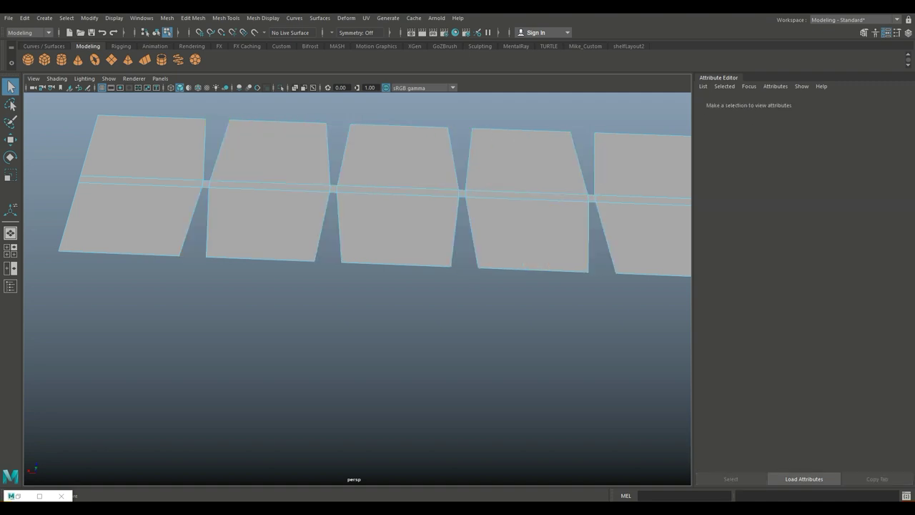
In the top view, scale the vertices at the strip's +X end inward along Z to form a near-pointed tip.
scroll(168, 232, down, 2)
alt+drag(168, 232, 146, 232)
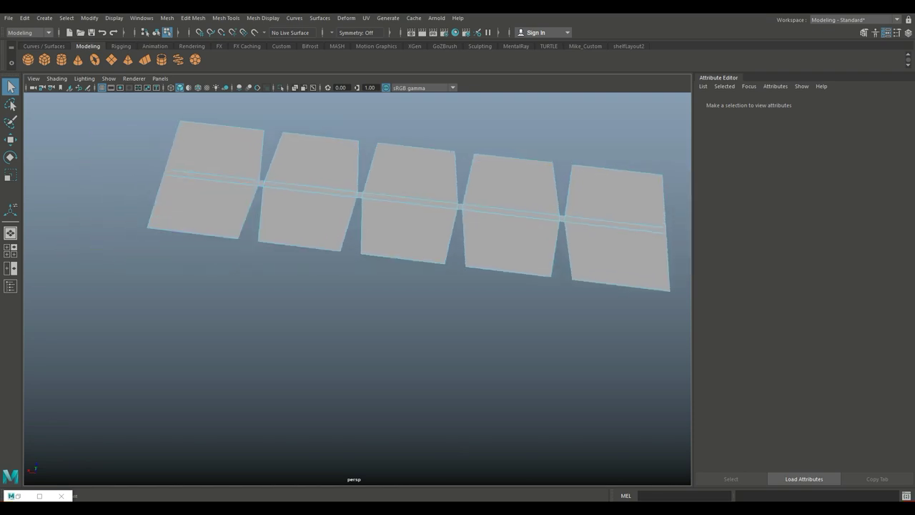
click(10, 251)
key(space)
scroll(286, 308, up, 8)
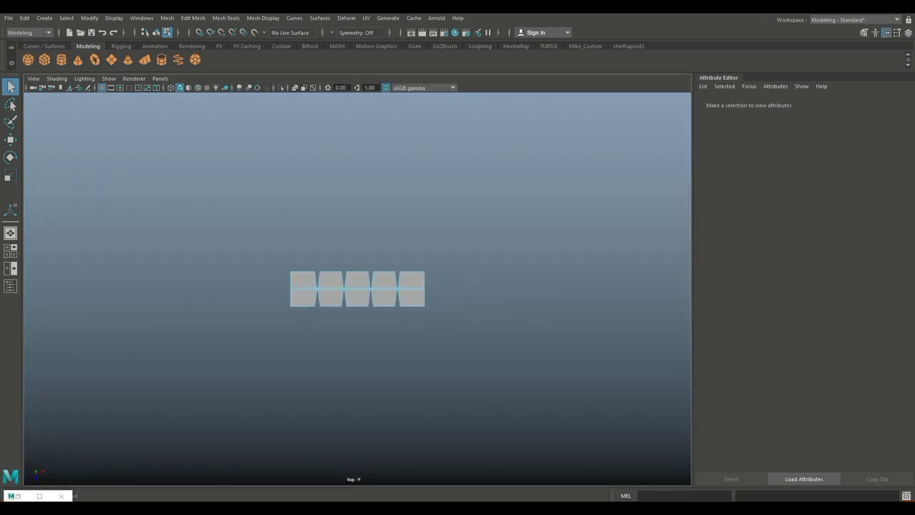
alt+middle_drag(284, 310, 213, 284)
right_drag(448, 223, 405, 224)
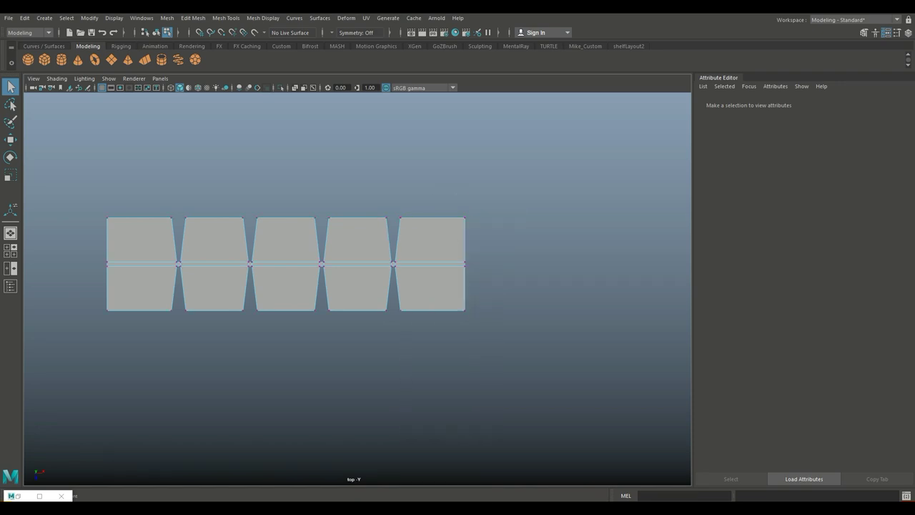
drag(487, 359, 489, 359)
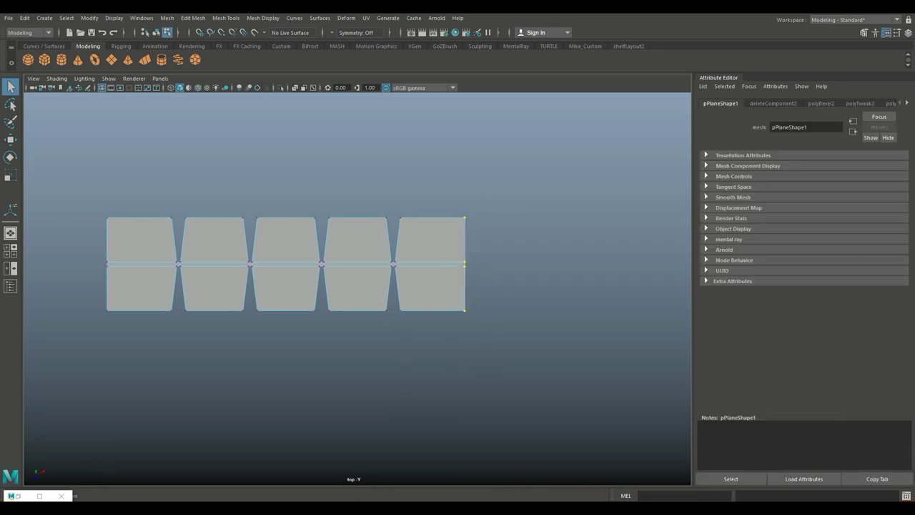
key(r)
drag(464, 307, 464, 267)
Scale the vertex columns at the three gaps nearest the pointed tip inward along Z, progressively less towards the leaf's middle.
drag(368, 194, 415, 329)
drag(416, 395, 416, 395)
drag(394, 307, 393, 287)
drag(303, 192, 310, 213)
drag(356, 370, 356, 370)
drag(322, 307, 322, 297)
drag(224, 198, 269, 357)
drag(250, 307, 251, 300)
Scale the vertices at the leaf's -X end inward along Z to a narrow blunt end, and taper the adjacent gap's vertices.
drag(88, 190, 114, 393)
drag(107, 306, 107, 273)
drag(157, 189, 172, 337)
drag(201, 397, 201, 397)
drag(178, 307, 179, 293)
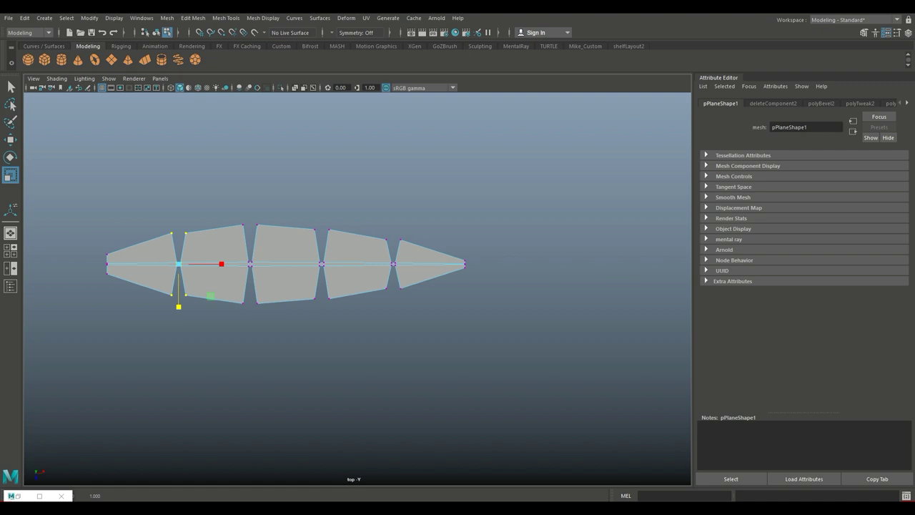
Return to the perspective view and inspect the tapered leaf's outline from several angles.
click(10, 251)
key(space)
scroll(358, 289, down, 3)
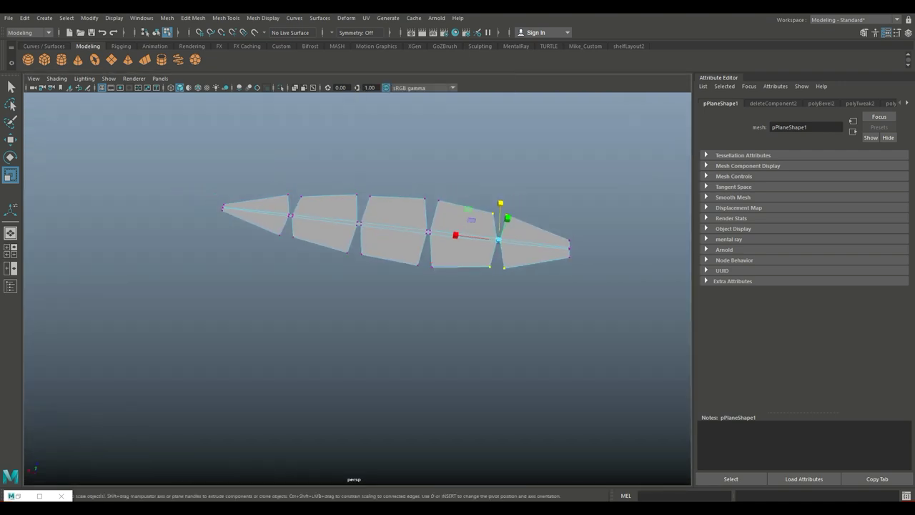
alt+drag(358, 289, 335, 291)
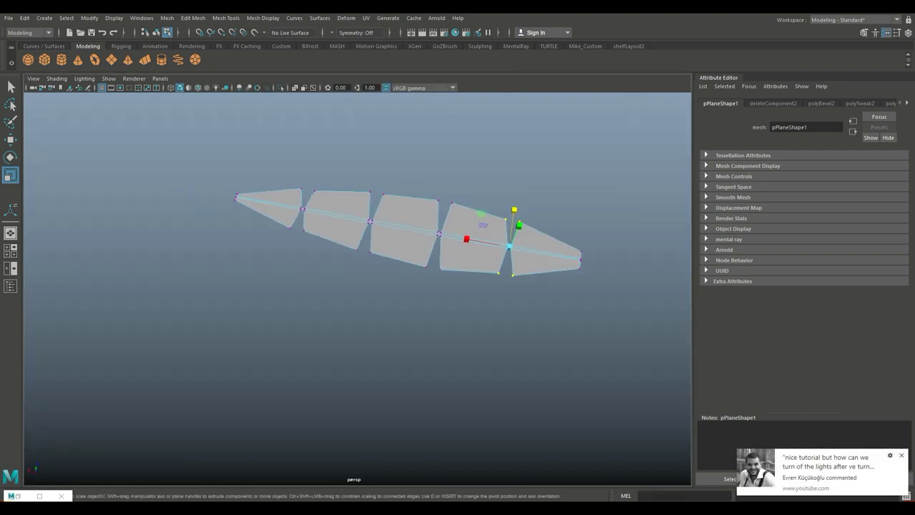
scroll(358, 289, down, 3)
alt+drag(358, 289, 422, 291)
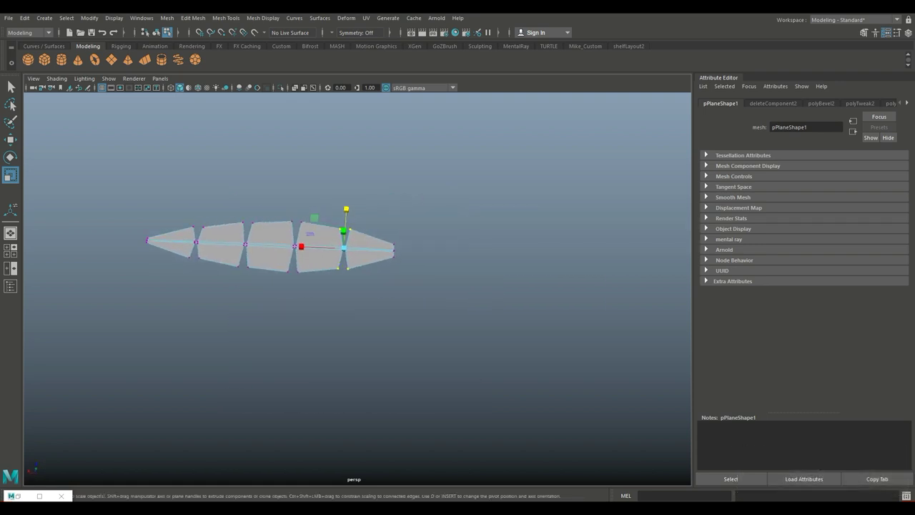
Return the tapered leaf to object mode and extrude all its faces with a thickness of 0.03.
key(space)
key(space)
scroll(357, 289, up, 4)
alt+drag(357, 289, 383, 304)
alt+middle_drag(382, 304, 388, 251)
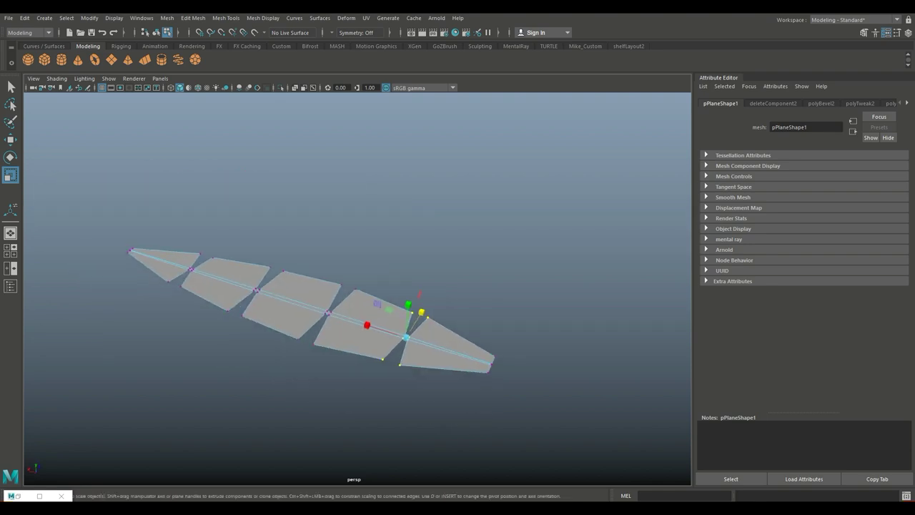
right_drag(337, 223, 382, 210)
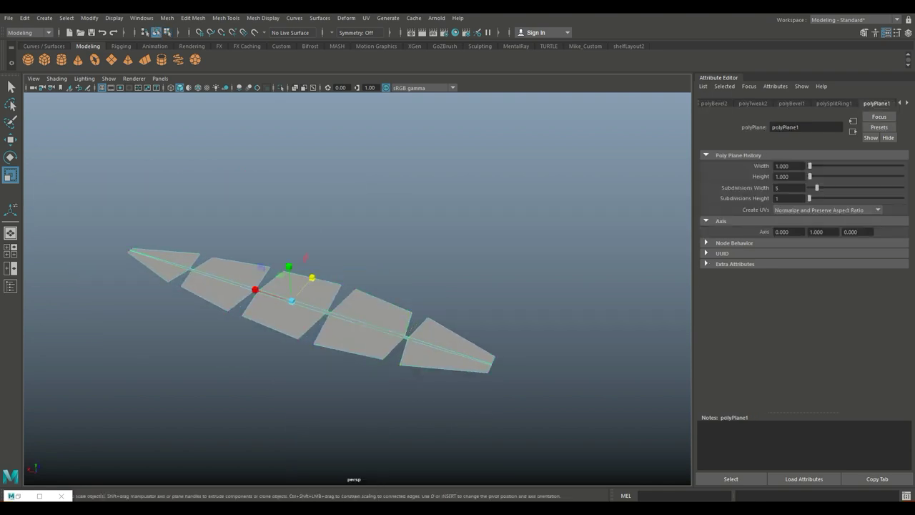
key(f)
scroll(357, 289, down, 3)
alt+drag(358, 289, 363, 319)
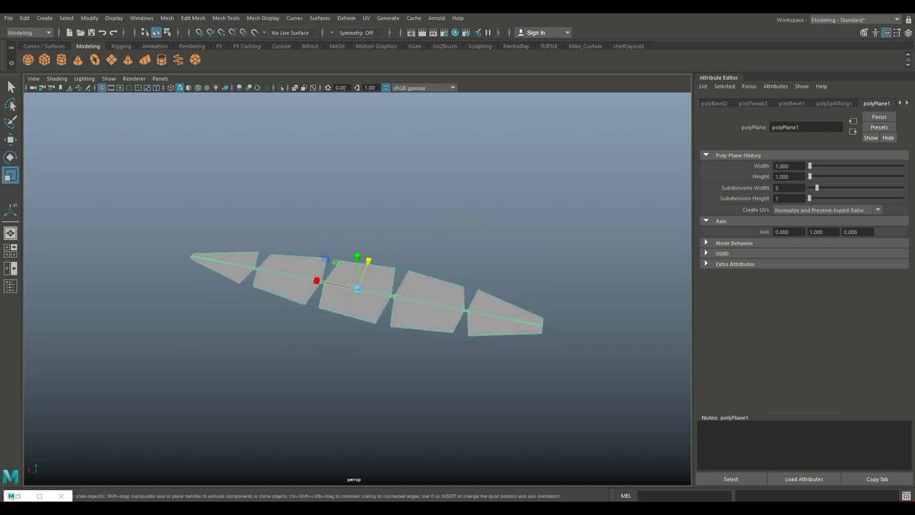
key(ctrl+e)
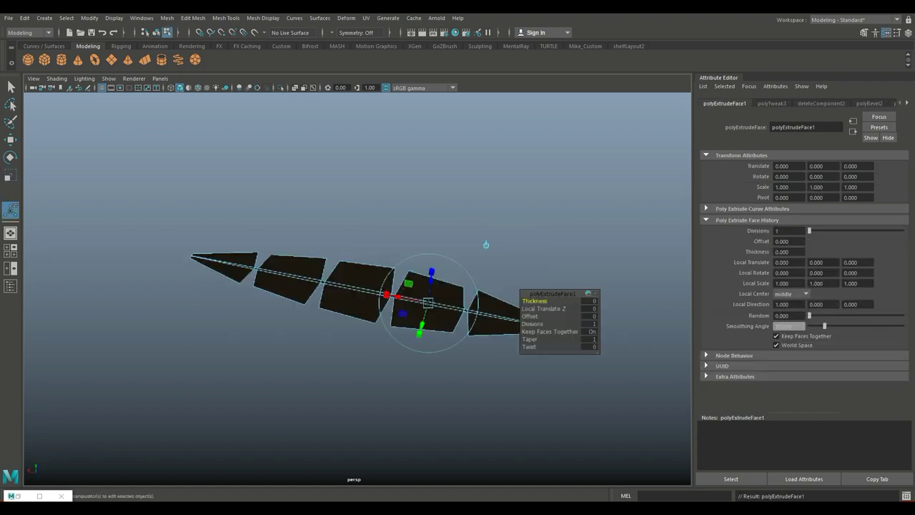
click(590, 301)
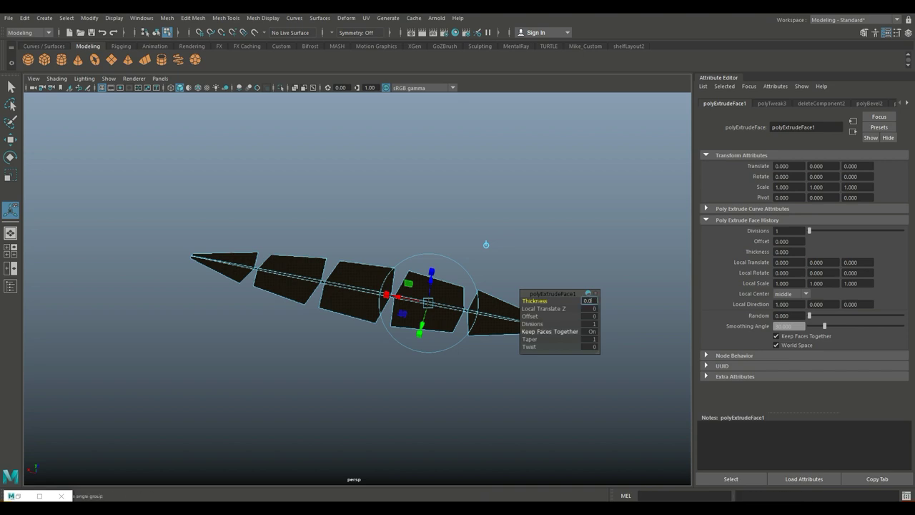
key(Return)
alt+right_drag(486, 245, 559, 259)
alt+drag(559, 260, 564, 243)
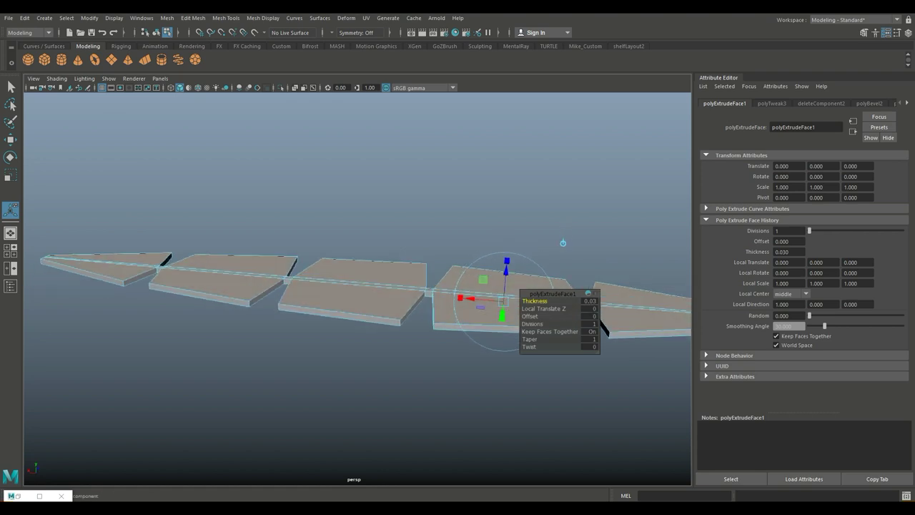
Reduce the extrusion's thickness to make the leaf thinner, and reselect the leaf in object mode.
click(590, 301)
text(1)
key(Return)
alt+drag(563, 244, 481, 181)
right_drag(341, 223, 386, 209)
alt+middle_drag(386, 210, 364, 219)
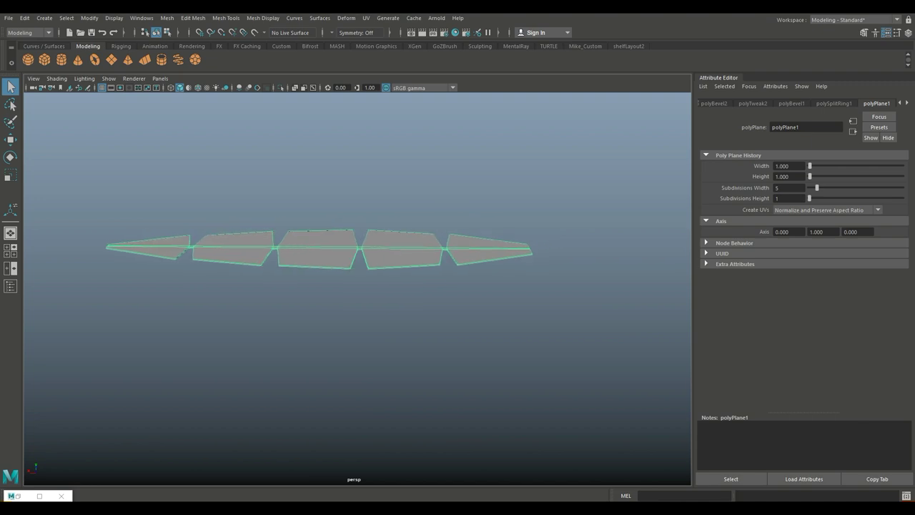
Add a nonlinear Bend deformer to the leaf and rotate its handle to lie along the leaf's length.
click(320, 18)
mouse_move(346, 18)
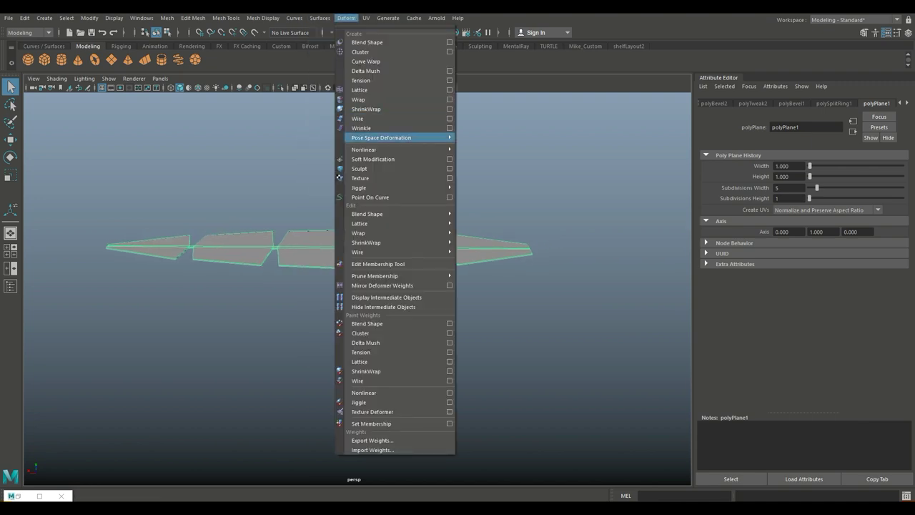
mouse_move(364, 149)
click(475, 158)
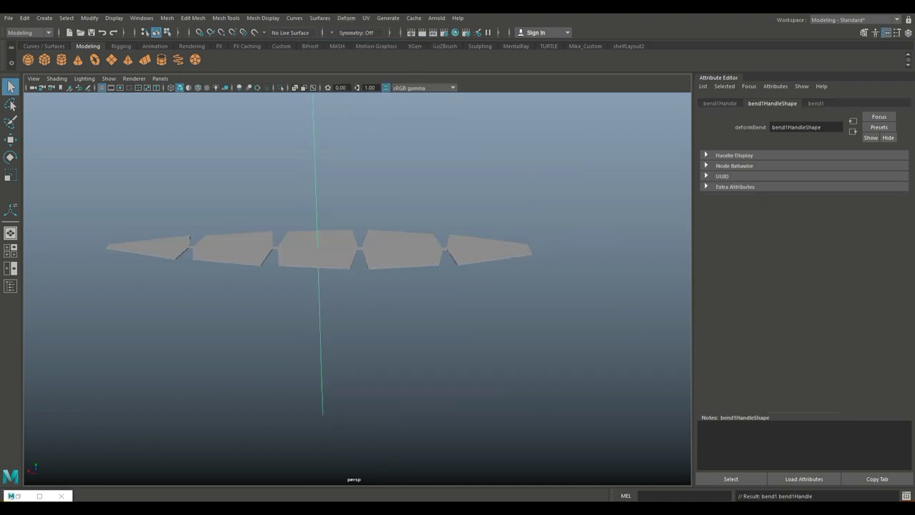
scroll(358, 251, down, 3)
key(e)
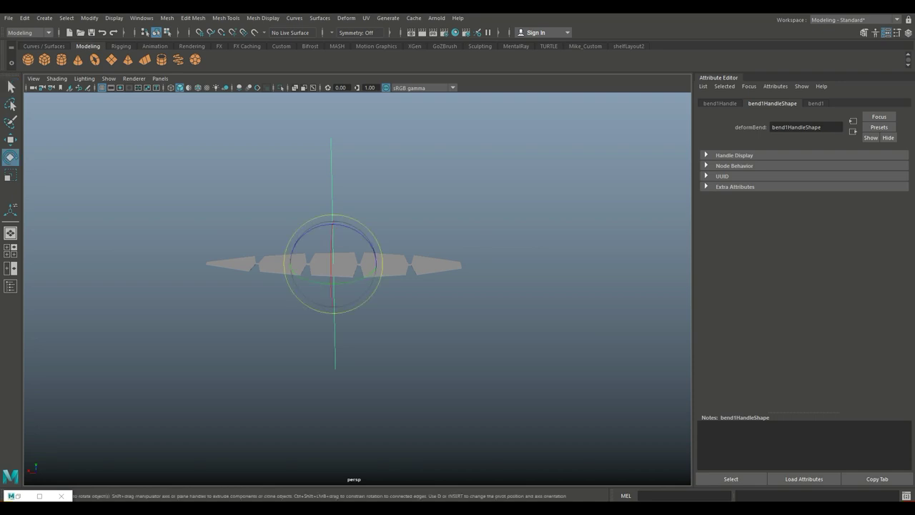
drag(344, 226, 436, 304)
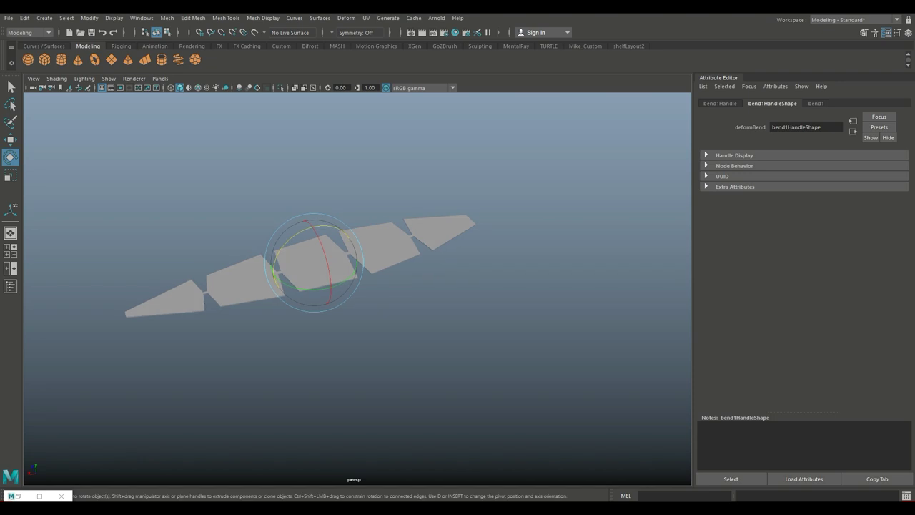
Set the bend's curvature to about -39, its low bound to about -1.9 and its high bound to about 0.2.
click(816, 104)
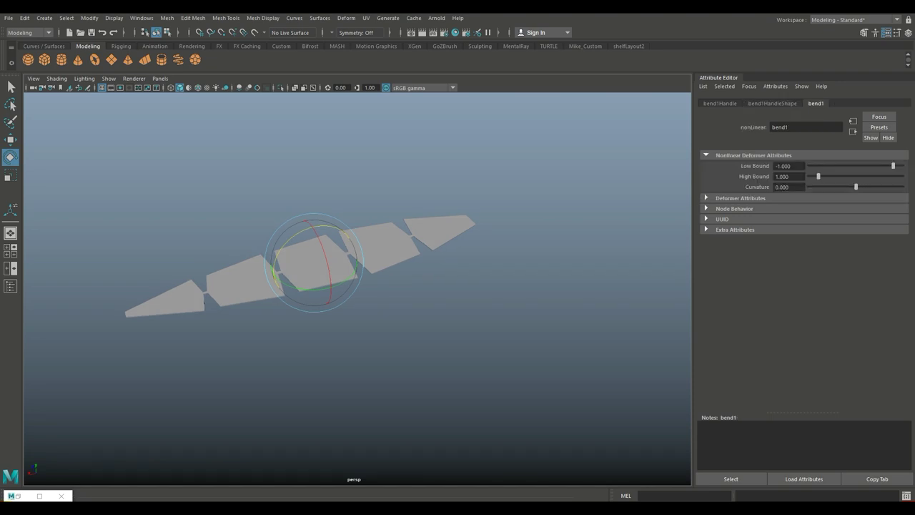
drag(857, 187, 846, 187)
alt+drag(429, 293, 369, 269)
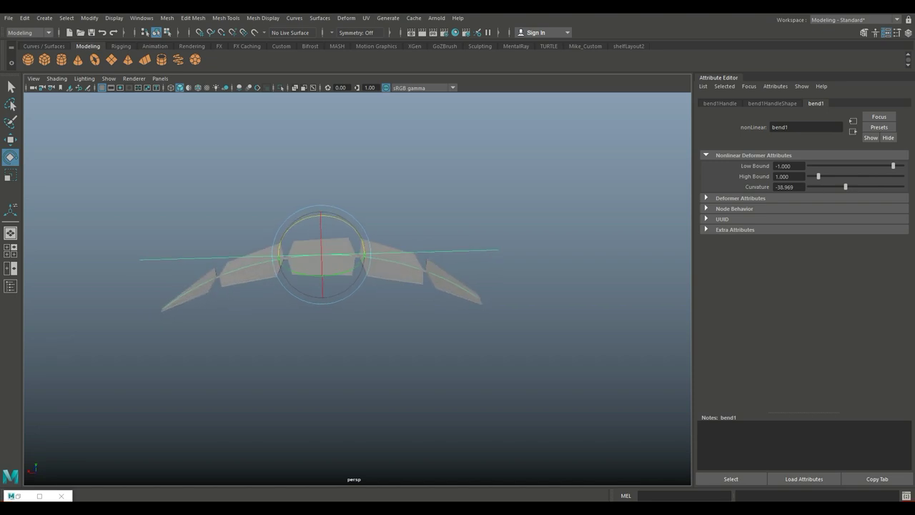
mouse_move(893, 166)
mouse_down()
mouse_move(873, 166)
mouse_move(903, 166)
mouse_move(886, 166)
mouse_up()
mouse_move(819, 177)
mouse_down()
mouse_move(827, 177)
mouse_move(811, 177)
mouse_up()
Bake the lengthwise bend into the leaf by deleting the leaf's history.
click(396, 261)
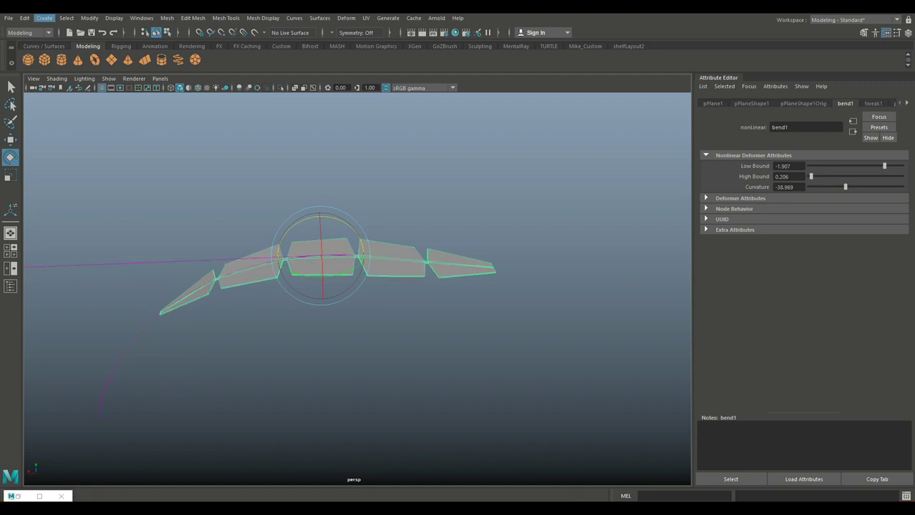
click(25, 18)
mouse_move(60, 131)
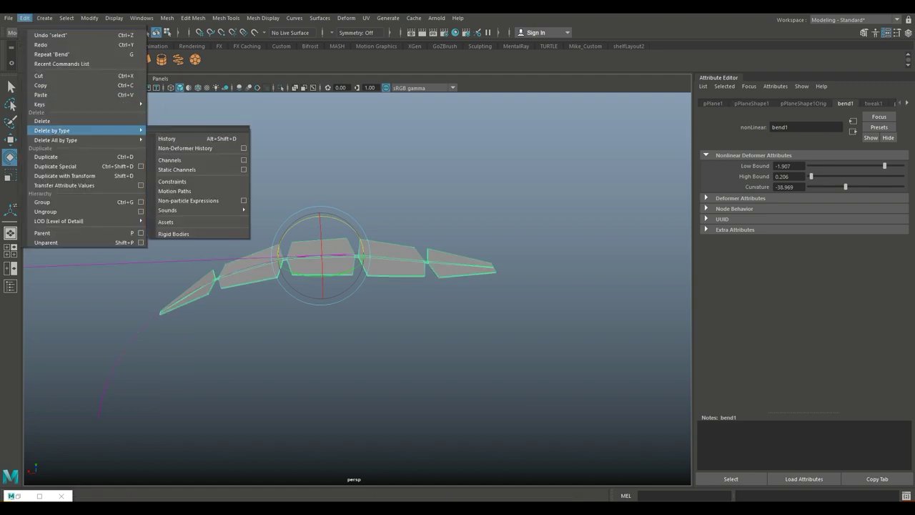
click(171, 138)
Add a second nonlinear Bend deformer to the leaf and rotate its handle to run across the leaf's width.
alt+drag(286, 321, 269, 349)
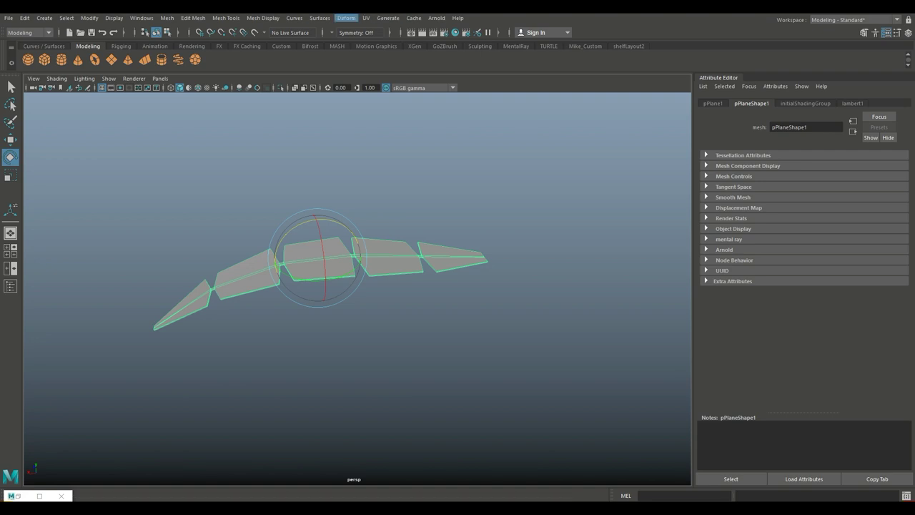
click(346, 17)
mouse_move(400, 162)
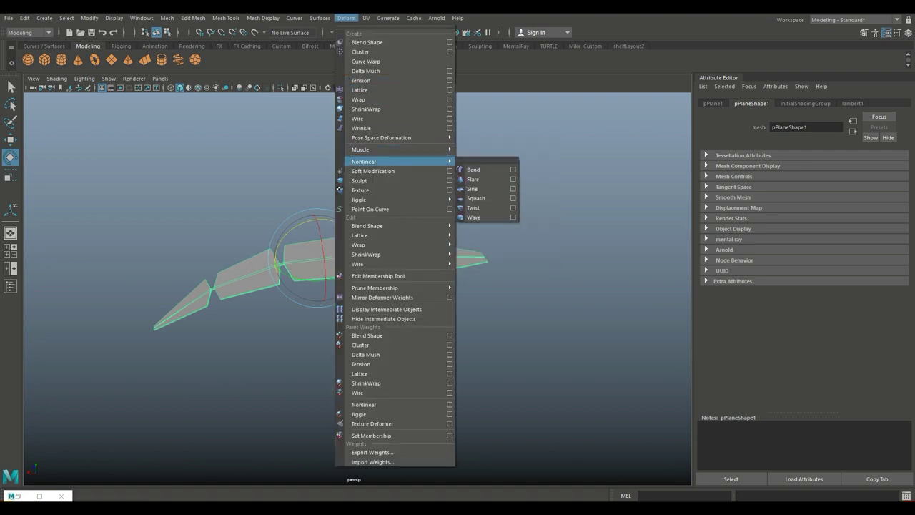
click(473, 170)
alt+drag(259, 286, 345, 319)
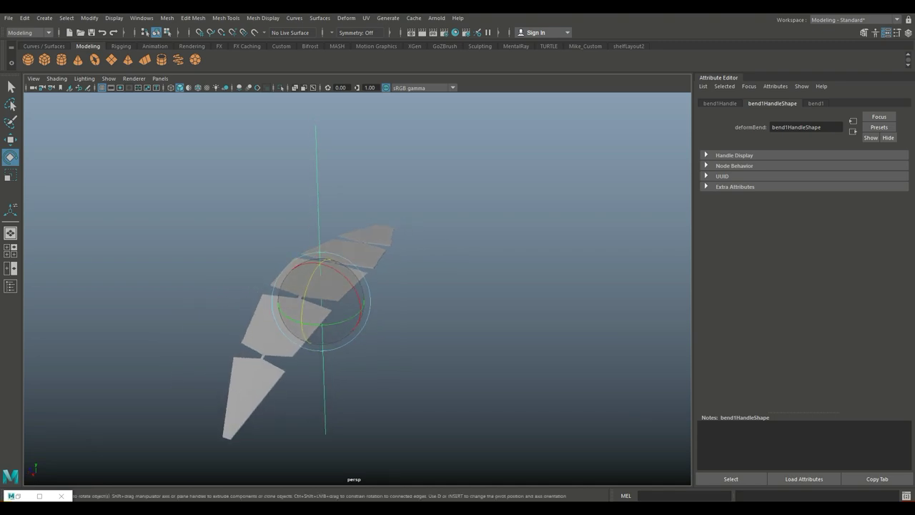
drag(342, 273, 387, 305)
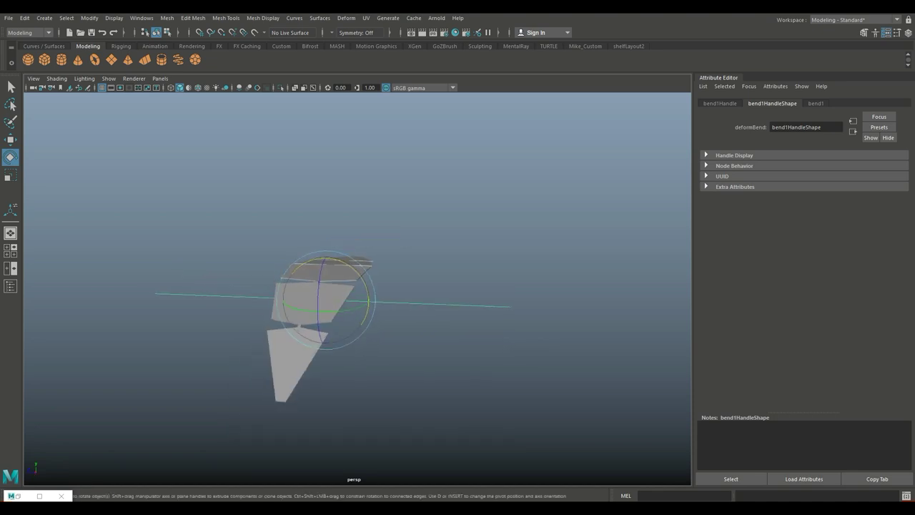
Try a curvature of about -61.6 on the crosswise bend, and undo it.
click(816, 104)
drag(856, 187, 835, 186)
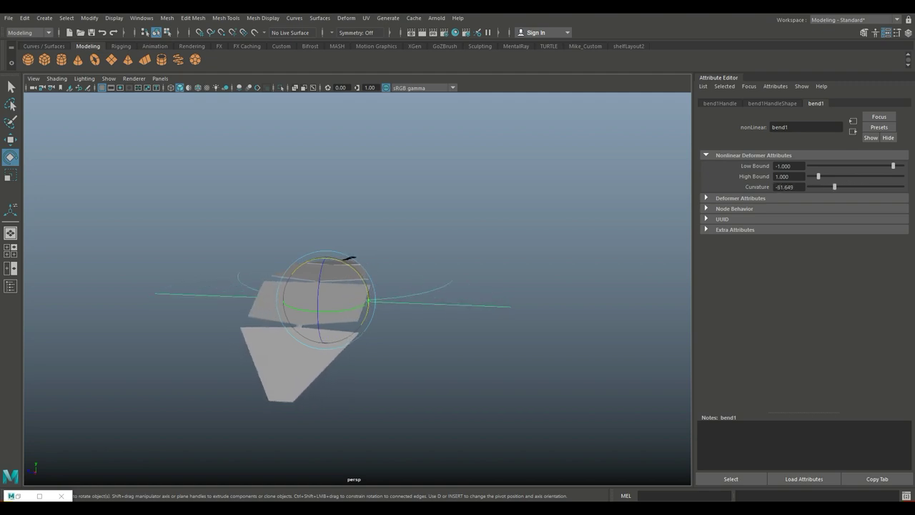
key(ctrl+z)
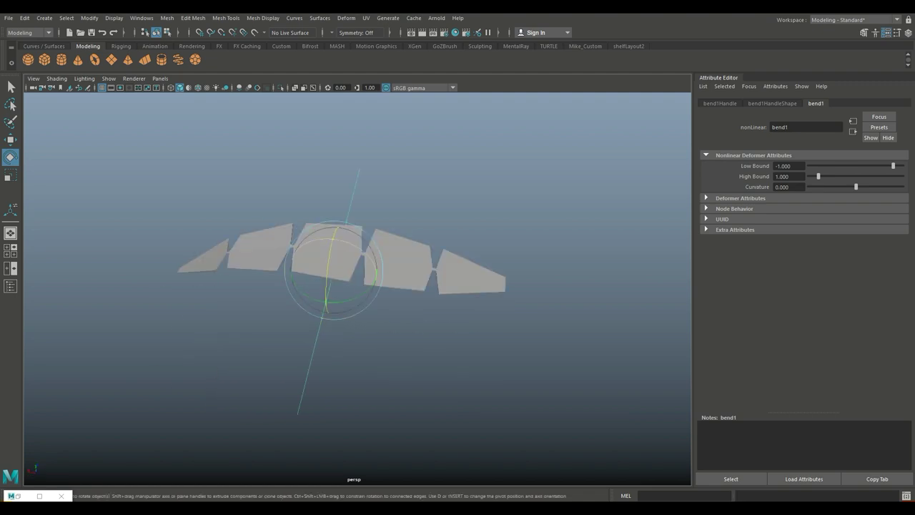
Align the bend handle squarely across the leaf by setting its Z rotation to 90.
drag(346, 242, 348, 250)
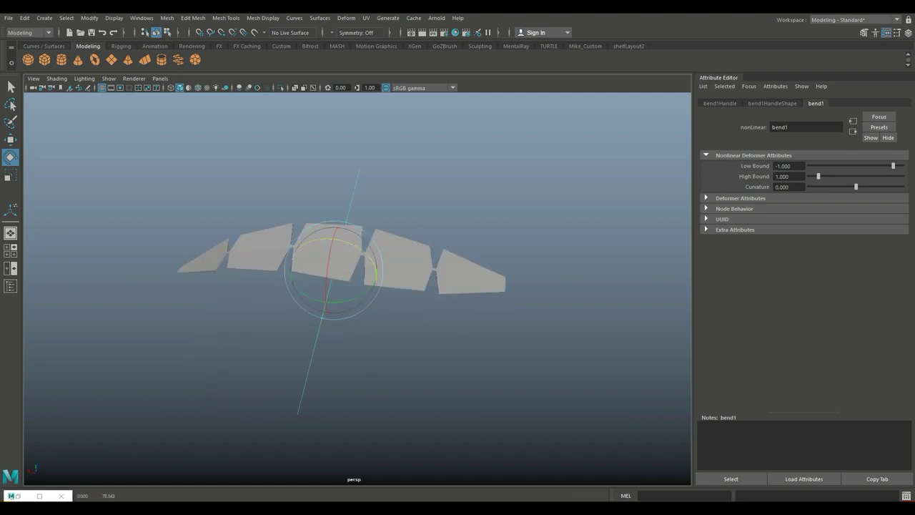
click(721, 104)
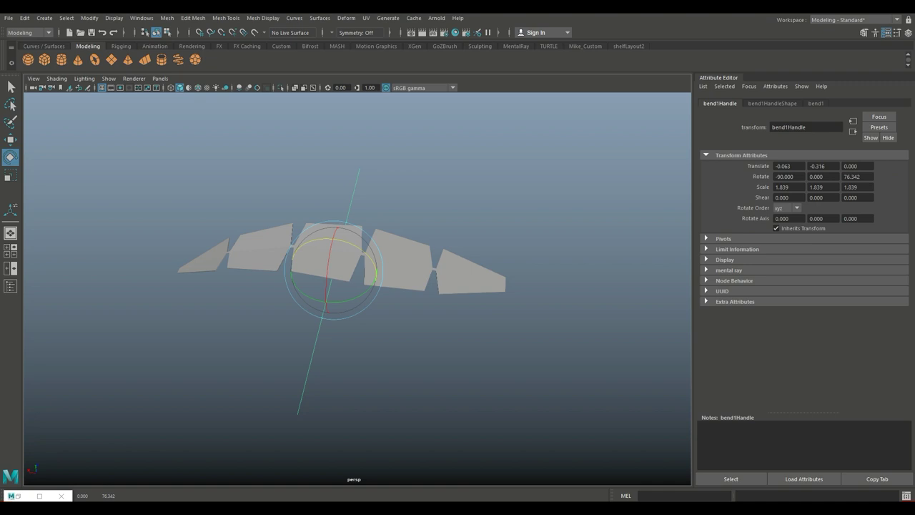
double_click(854, 177)
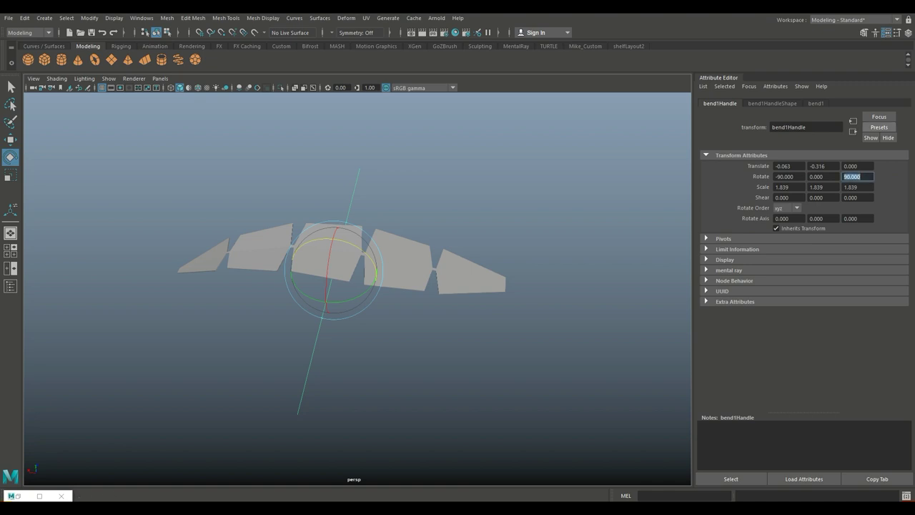
Set the crosswise bend's curvature to about -130 so both sides of the leaf fold downward.
click(816, 104)
drag(857, 187, 867, 186)
alt+drag(400, 286, 520, 301)
drag(867, 187, 824, 186)
alt+drag(457, 286, 383, 283)
Delete the leaf's history to bake in the crosswise bend, and clear the selection.
click(392, 275)
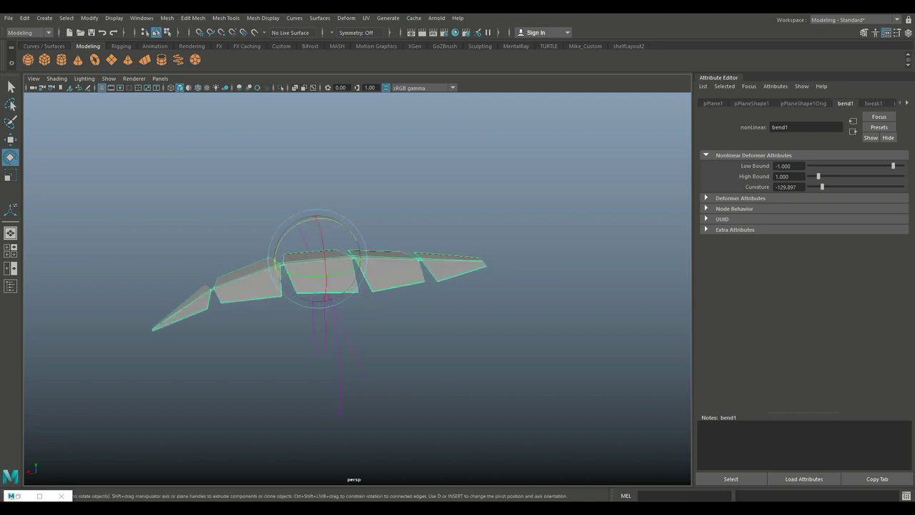
click(24, 18)
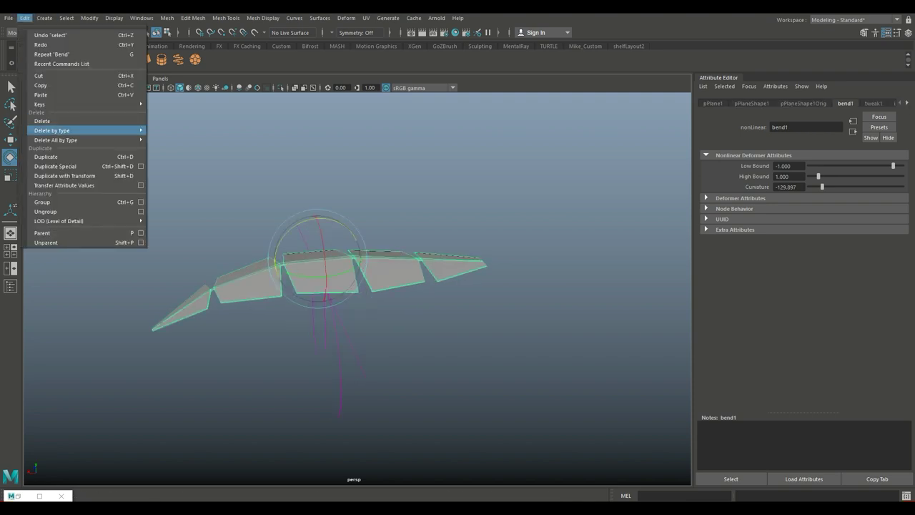
mouse_move(64, 131)
click(169, 139)
click(286, 171)
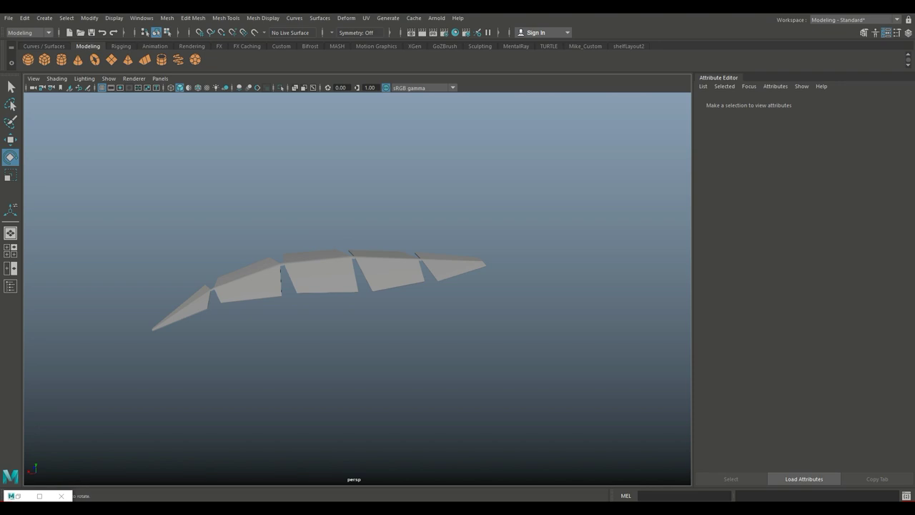
Select the leaf, switch to the top view and turn on the grid display.
click(322, 276)
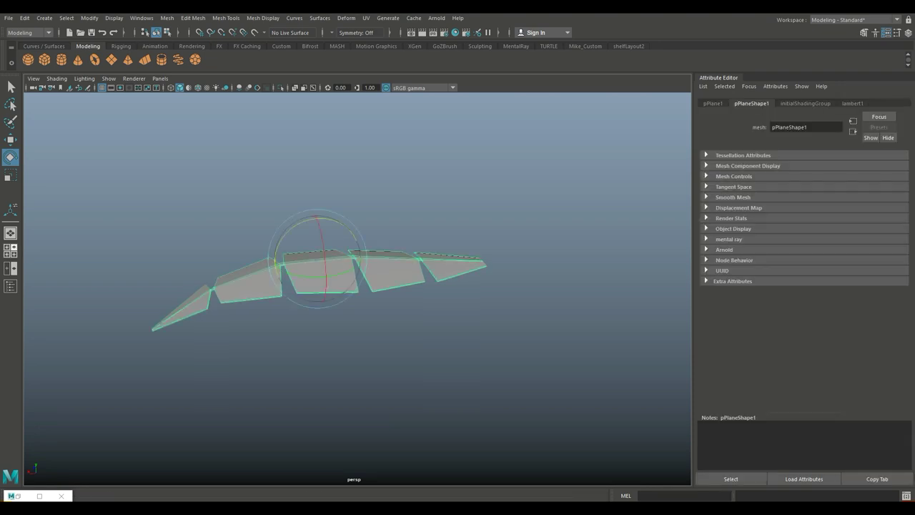
key(space)
key(space)
scroll(229, 215, down, 5)
click(67, 18)
mouse_move(114, 18)
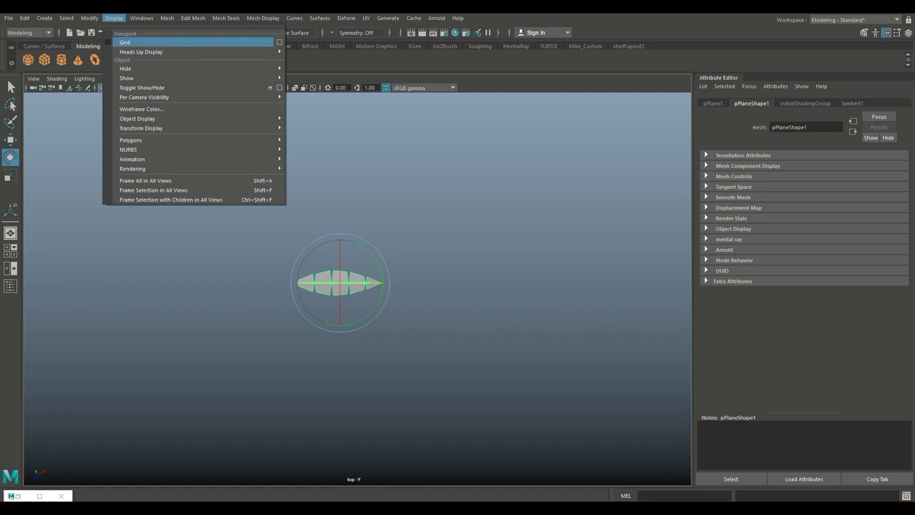
click(126, 42)
Move the leaf about 2.5 grid squares along +X and snap its pivot to the grid origin.
scroll(358, 289, up, 3)
key(w)
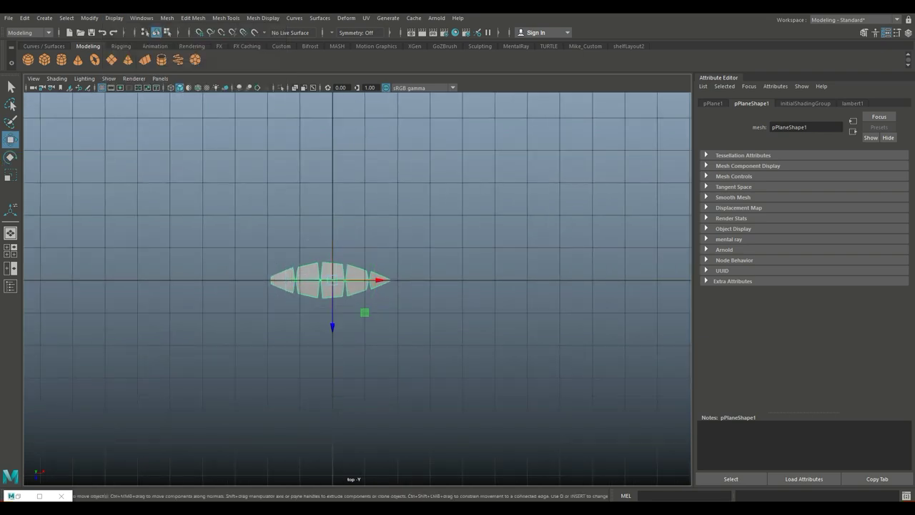
drag(378, 280, 460, 281)
key(d)
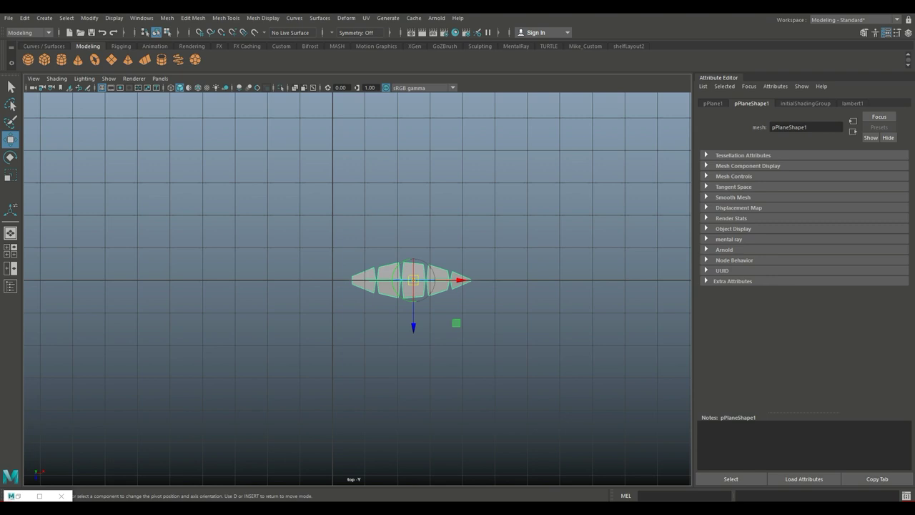
drag(461, 280, 338, 280)
key(x)
key(d)
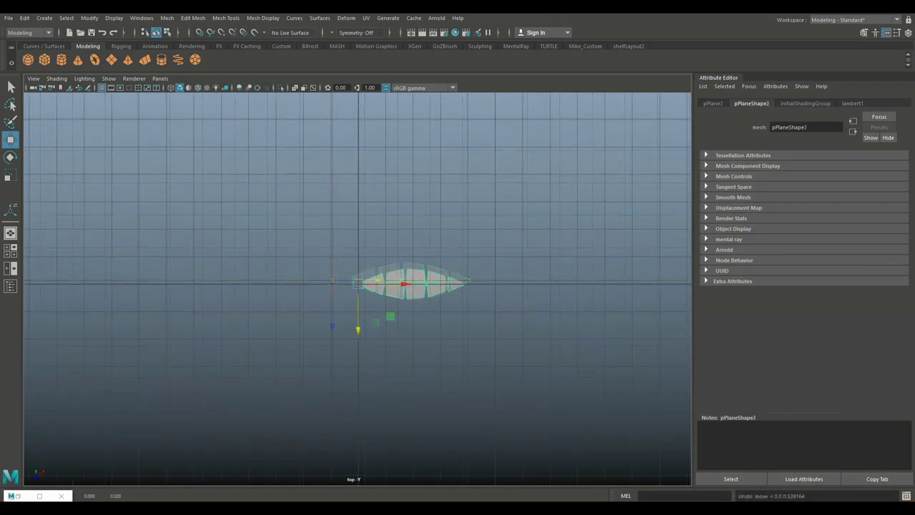
Duplicate the leaf and rotate the copy -60 degrees around Y about the origin.
key(ctrl+d)
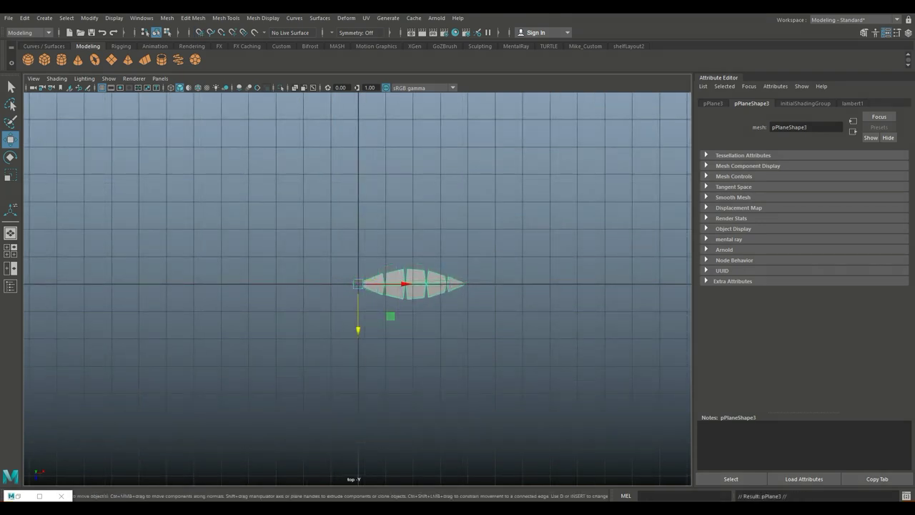
key(e)
drag(397, 314, 353, 332)
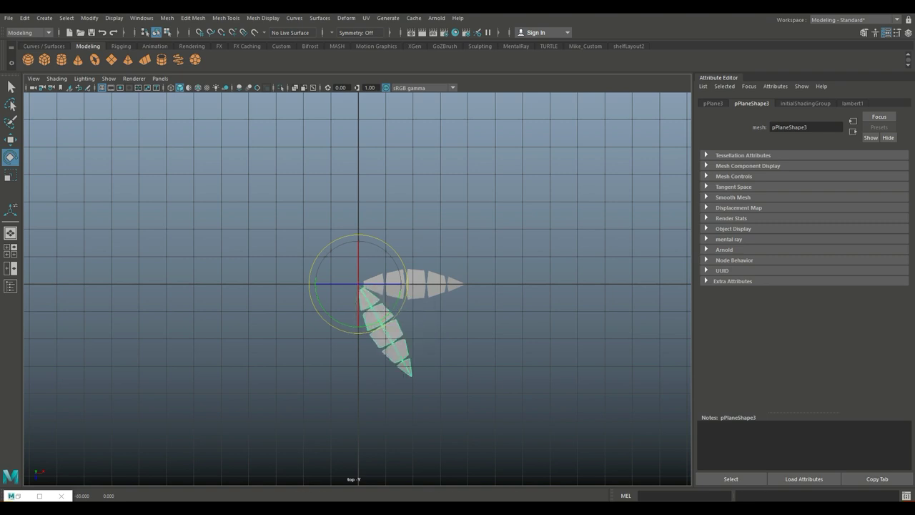
Duplicate the rotated leaf with its transform four more times to complete a ring of six leaves.
key(shift+d)
key(shift+d)
key(shift+d)
key(shift+d)
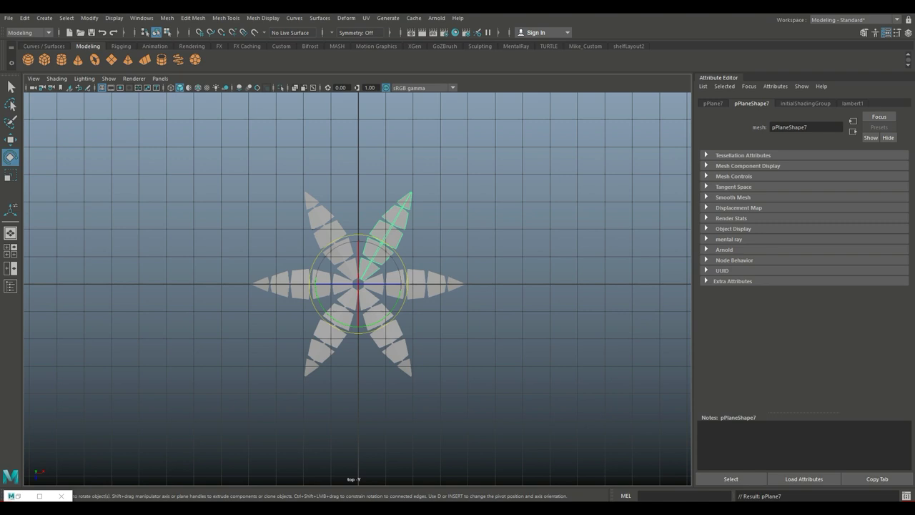
Select all six leaves in the perspective view, combine them into one mesh and center its pivot.
key(space)
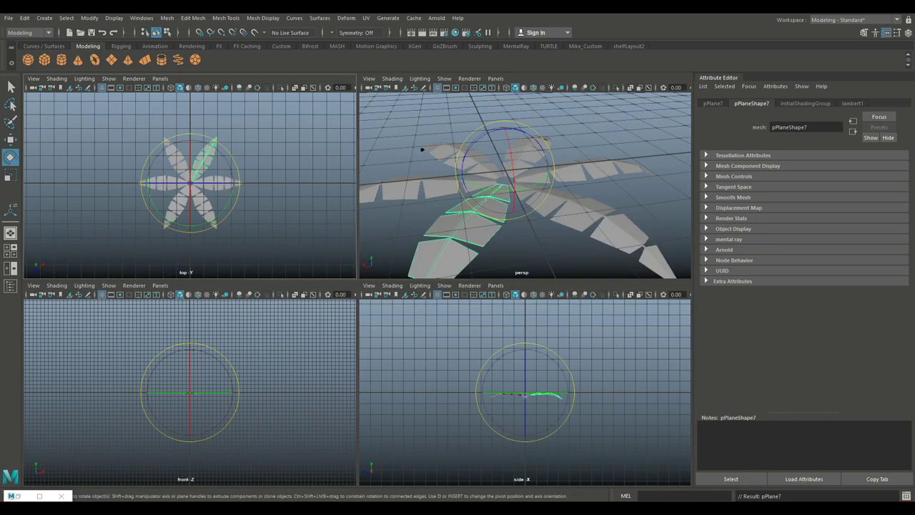
key(space)
drag(130, 230, 497, 429)
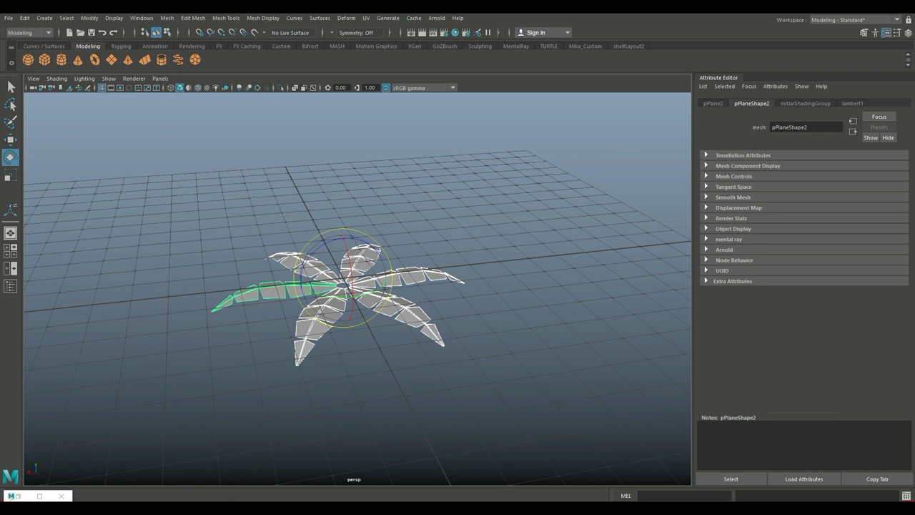
click(166, 18)
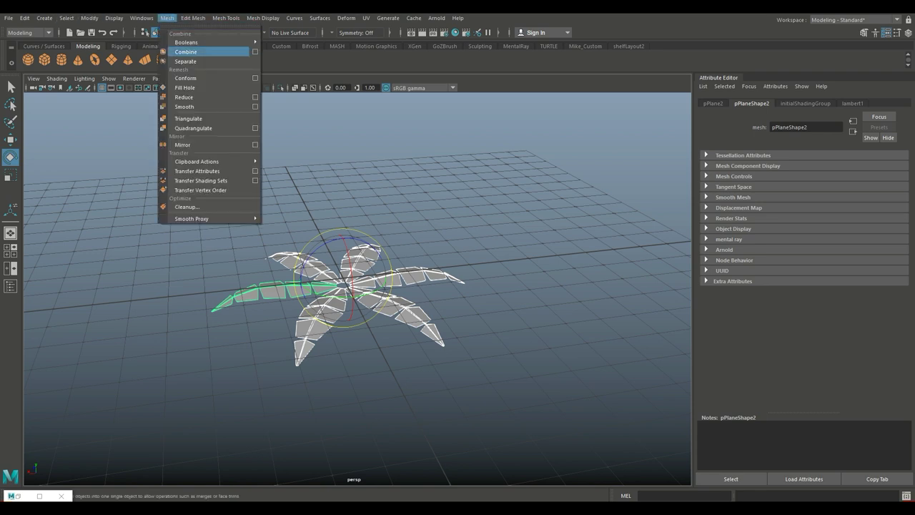
click(186, 52)
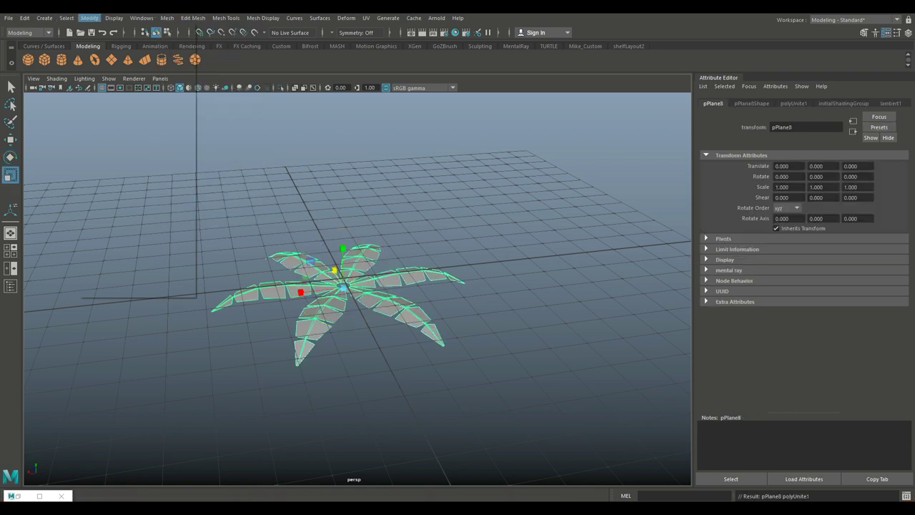
click(90, 18)
click(110, 88)
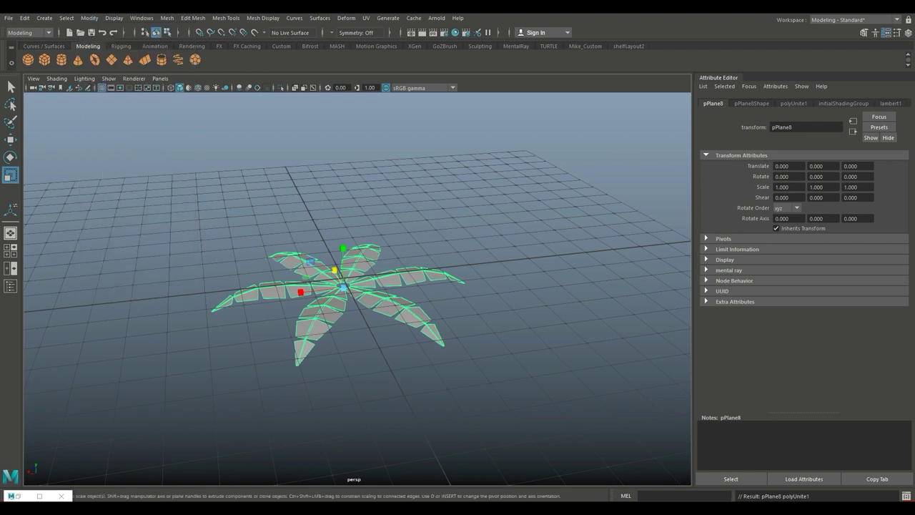
Show all hidden objects so the island and palm trunk appear with the leaf crown.
click(114, 18)
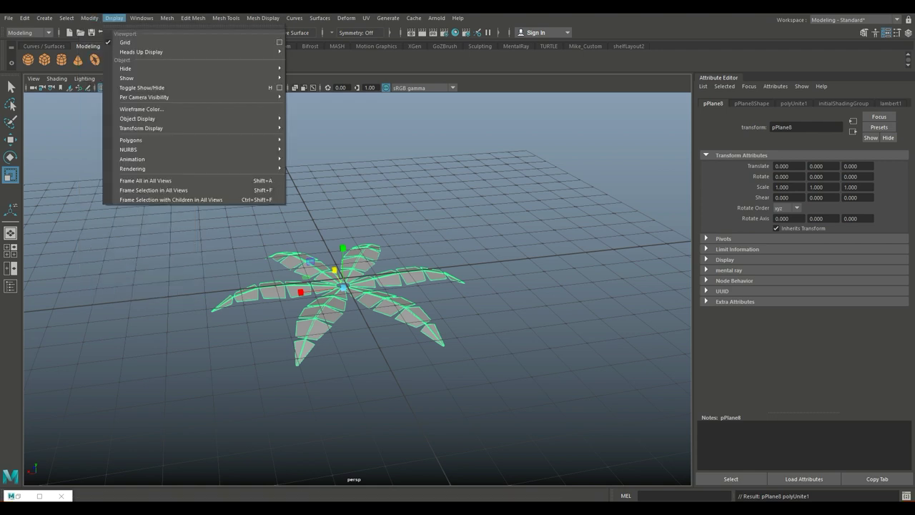
mouse_move(127, 77)
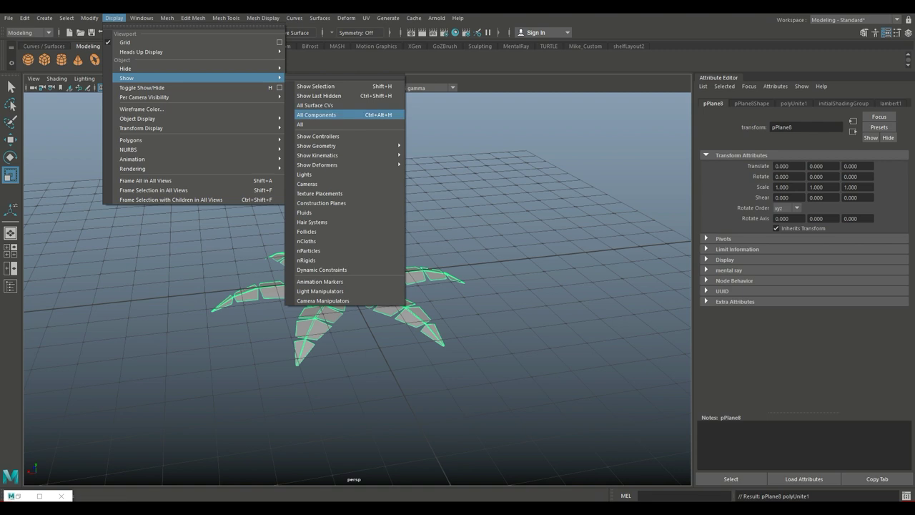
click(304, 125)
scroll(358, 289, down, 8)
alt+drag(355, 290, 352, 244)
scroll(354, 286, up, 5)
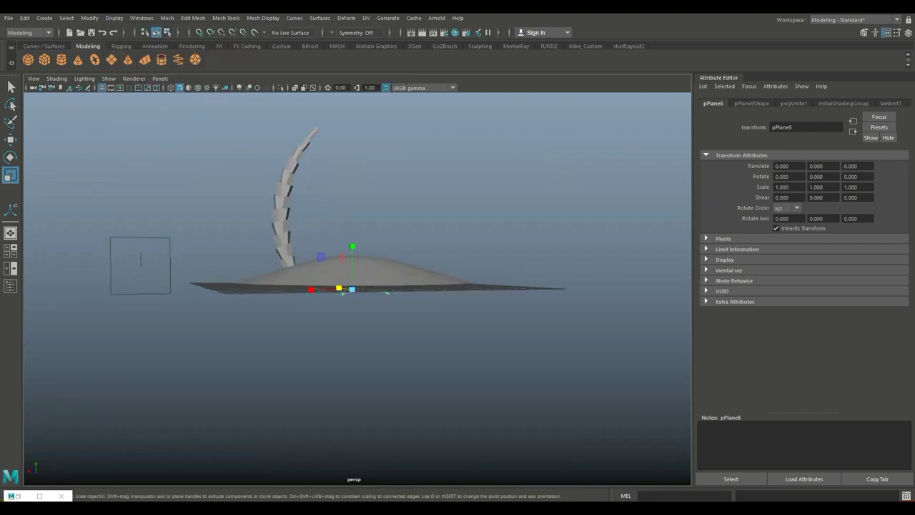
Raise the leaf crown to about Y 10.67 and scale it uniformly to about 2.45.
key(w)
drag(352, 244, 336, 154)
key(r)
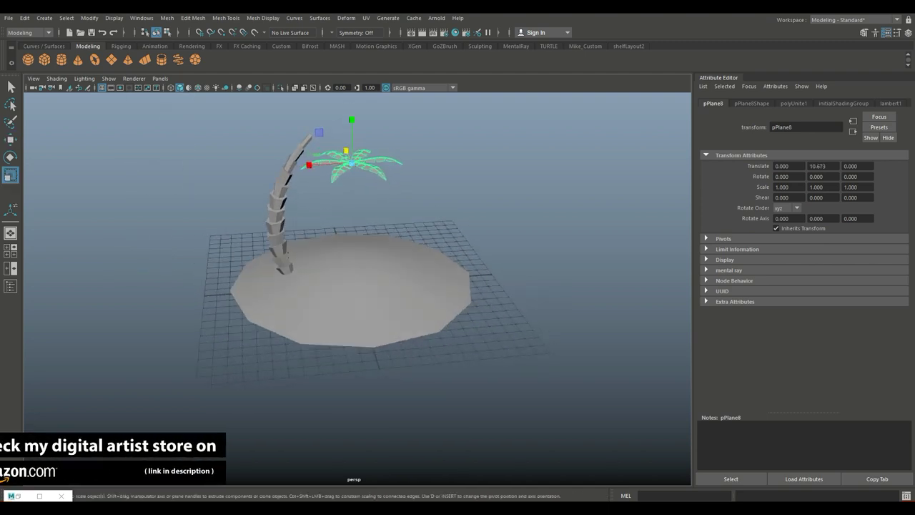
drag(352, 163, 441, 163)
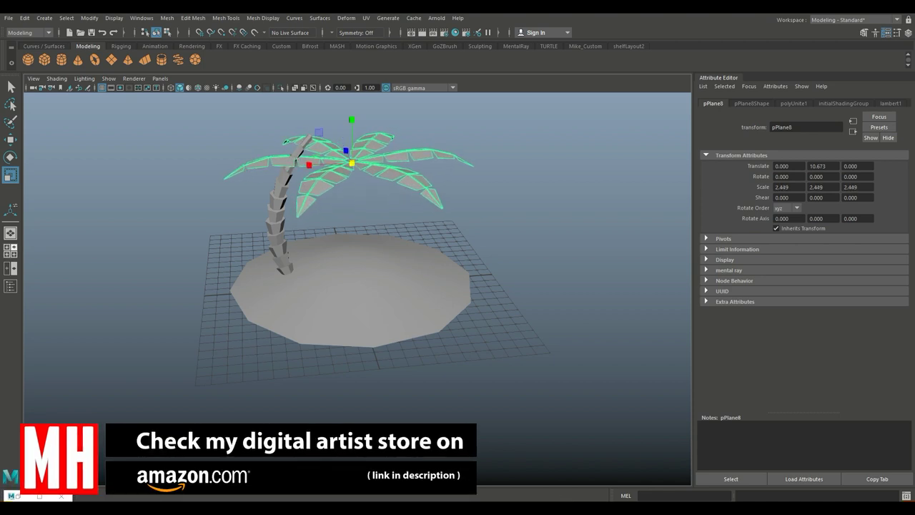
In the front view, move the crown onto the trunk tip at about X 3.0, Y 12.74 and rotate it about 28.9 degrees around Z.
key(space)
key(space)
alt+right_drag(466, 95, 504, 95)
alt+middle_drag(441, 100, 382, 255)
alt+right_drag(382, 129, 387, 96)
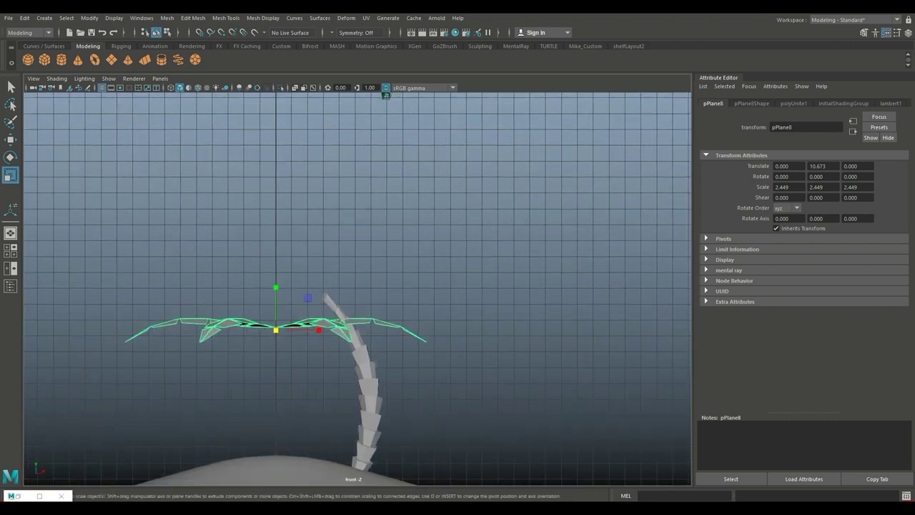
key(w)
drag(276, 330, 345, 260)
key(e)
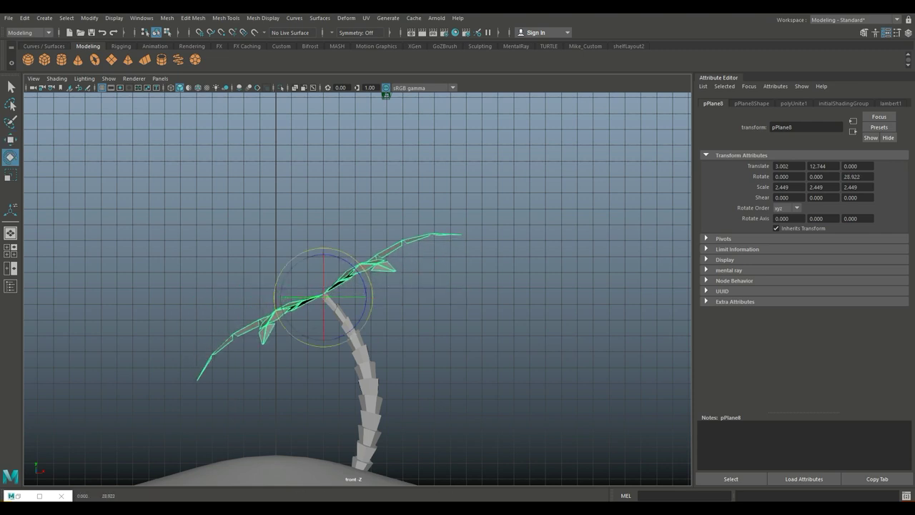
Scale the crown uniformly to about 1.49, return to the perspective view and deselect it.
key(r)
drag(323, 296, 299, 296)
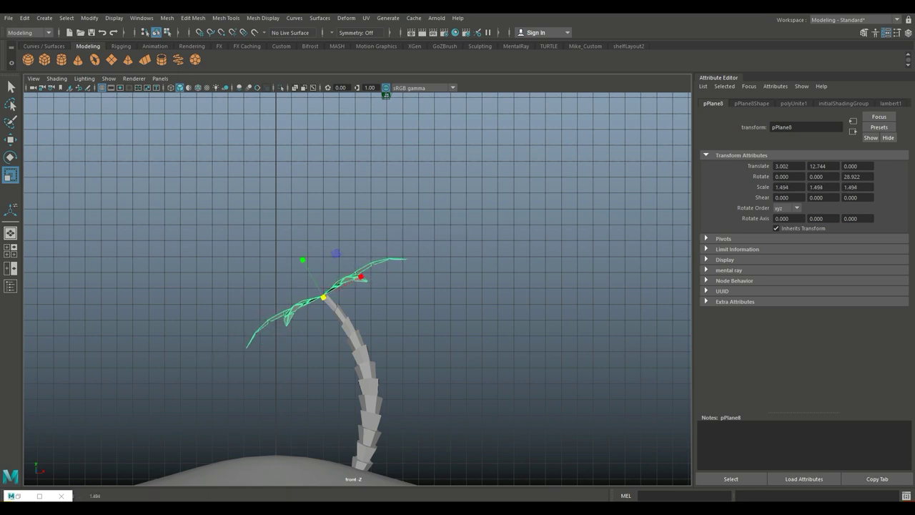
click(11, 251)
key(space)
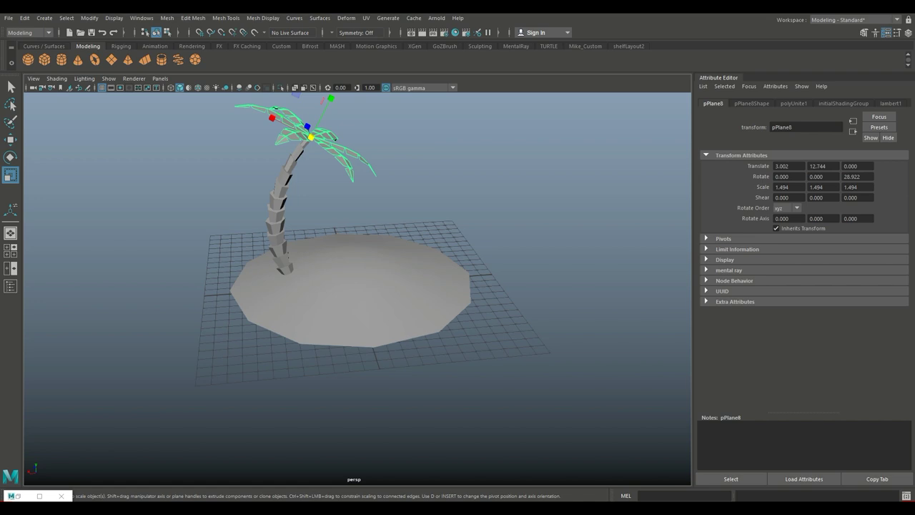
click(515, 193)
alt+drag(500, 207, 364, 213)
alt+middle_drag(364, 213, 355, 262)
alt+drag(354, 262, 329, 240)
alt+middle_drag(329, 239, 335, 259)
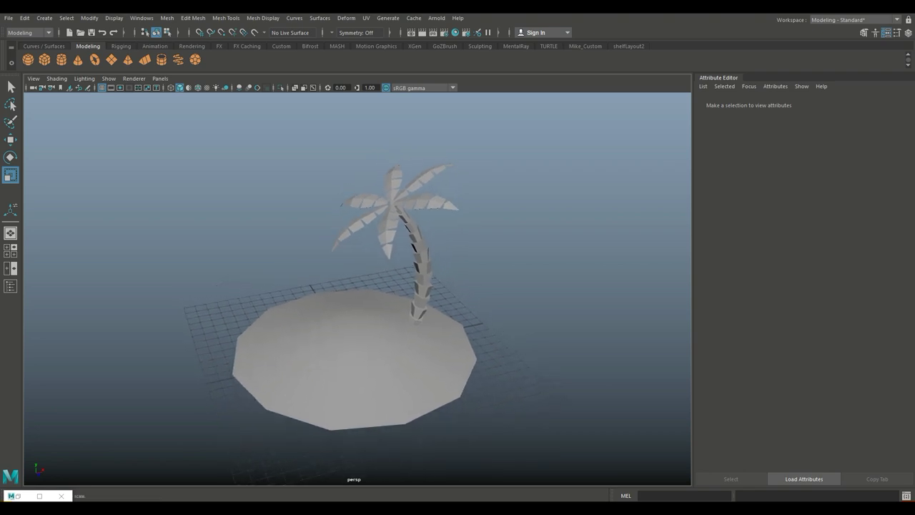